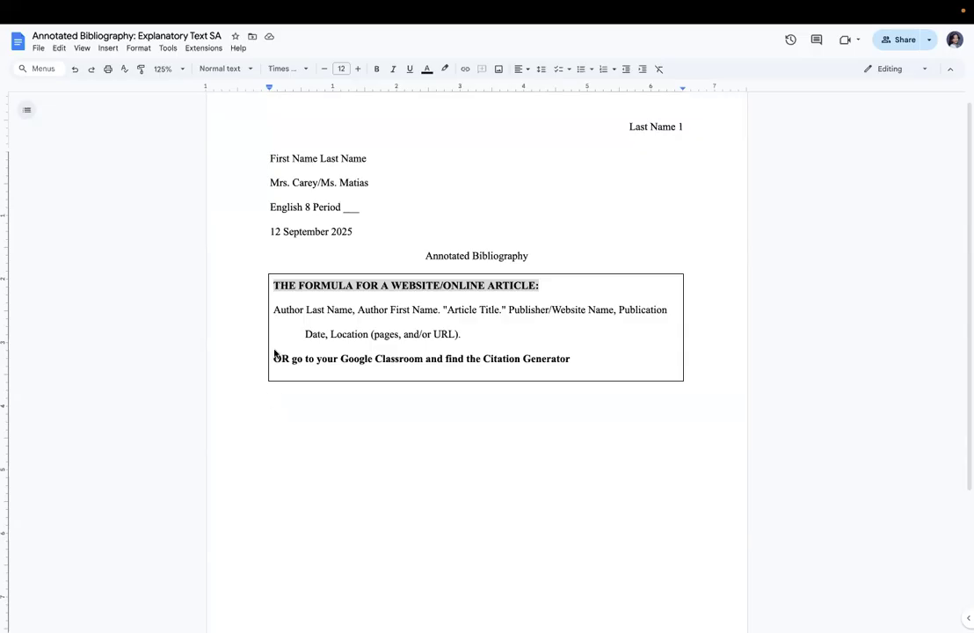
- Examine the author name part of the website citation formula, including the comma between the names and the closing period
left_click(275, 286)
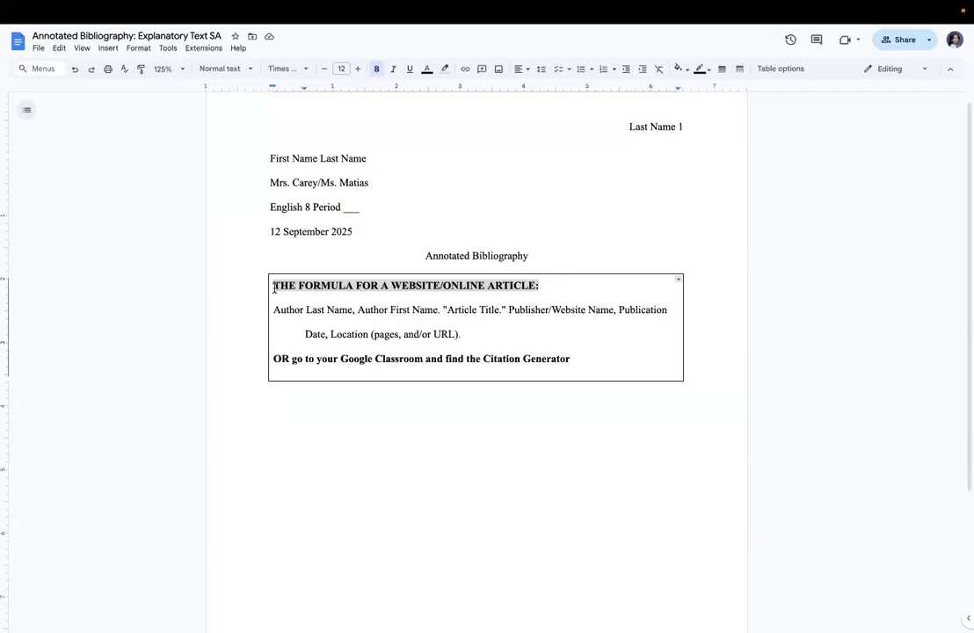
left_click(272, 310)
left_click_drag(274, 309, 441, 317)
left_click(357, 313)
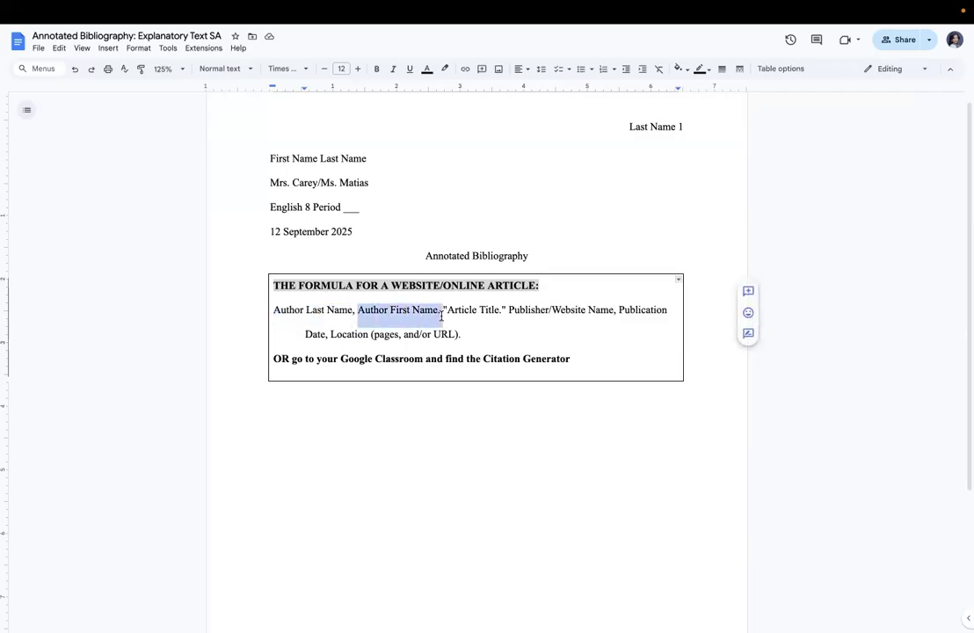
left_click(352, 310)
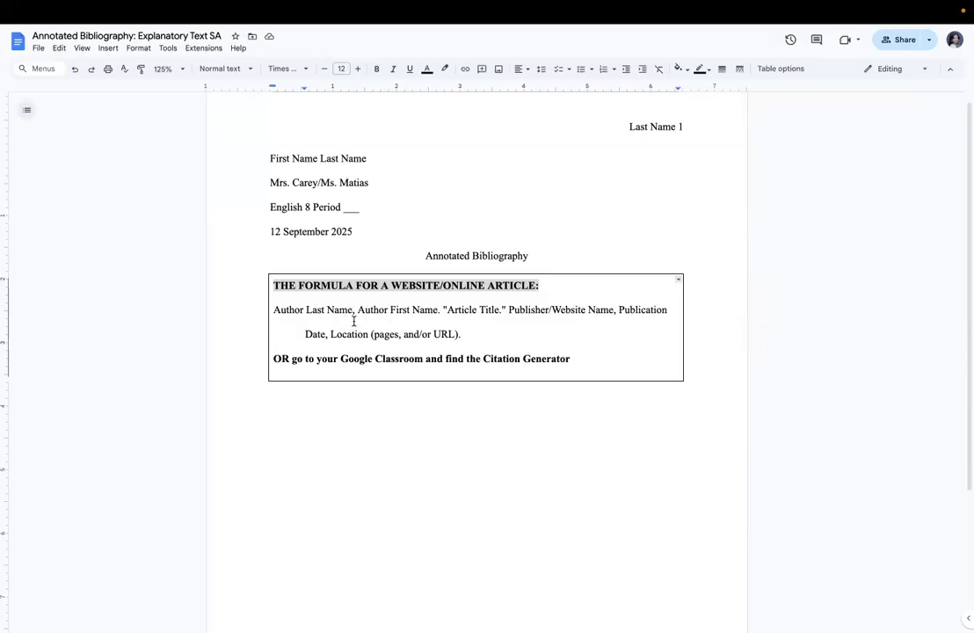
left_click_drag(357, 313, 352, 314)
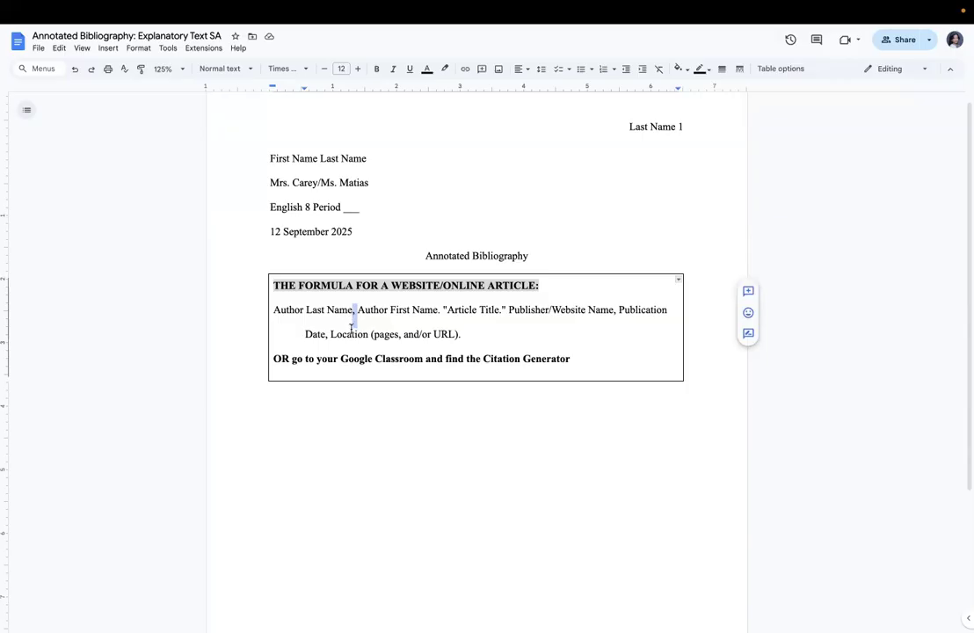
left_click_drag(433, 313, 445, 316)
left_click(443, 315)
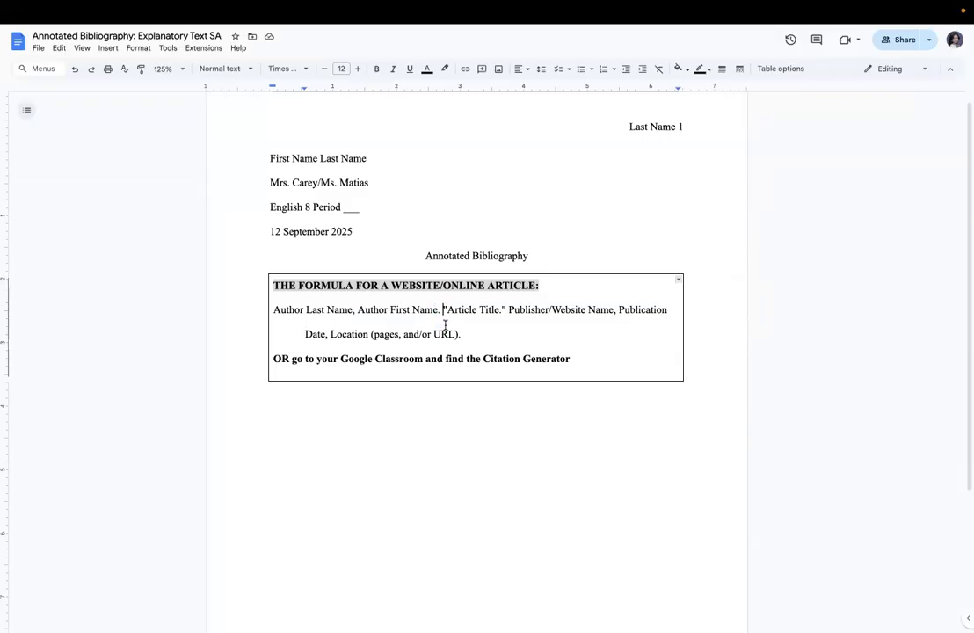
- Examine the article title, publisher, publication date and location parts of the website citation formula
left_click_drag(442, 313, 506, 317)
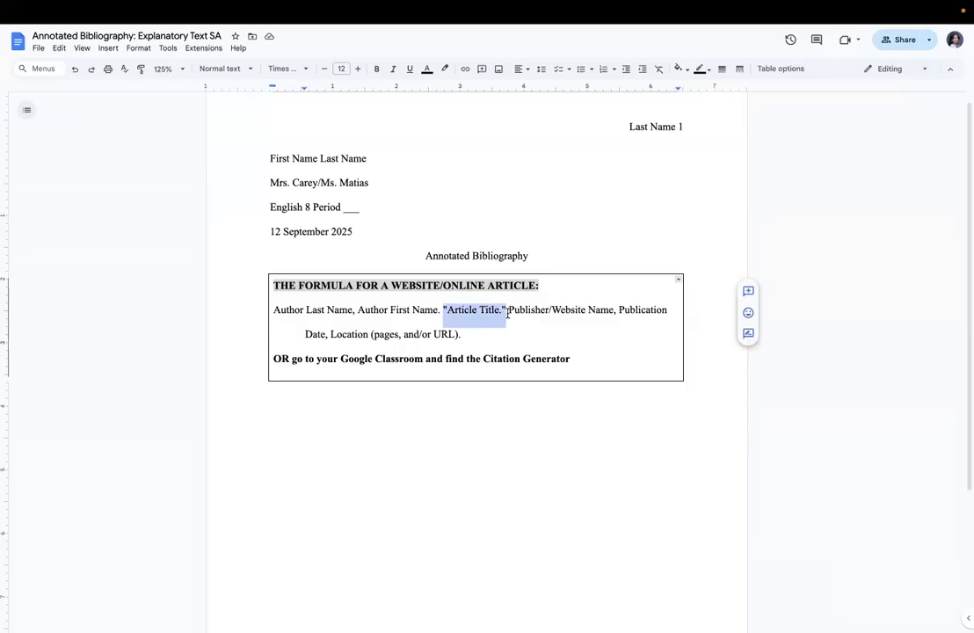
left_click_drag(508, 315, 504, 319)
left_click(508, 313)
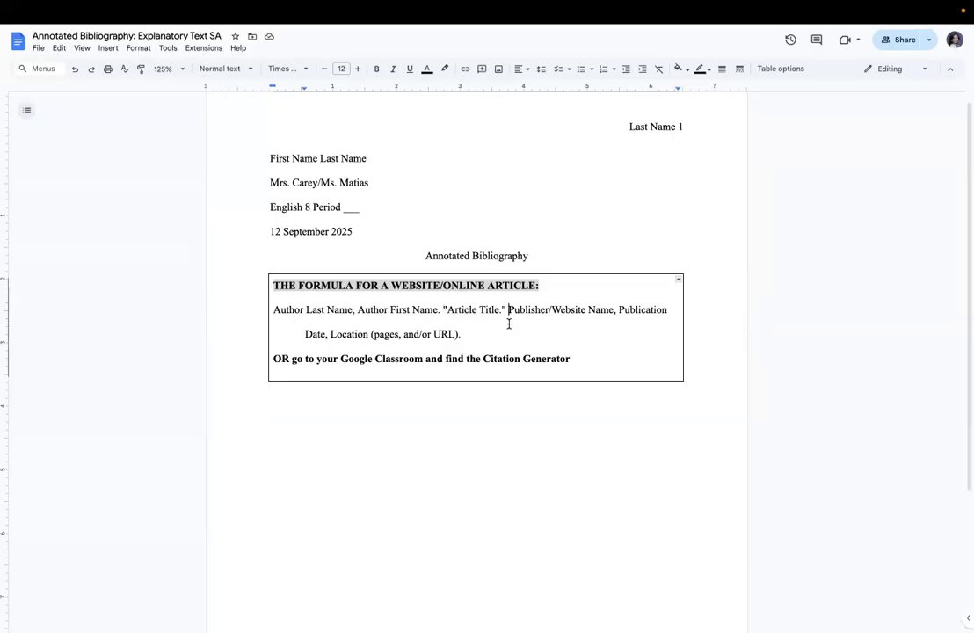
left_click(619, 313)
double_click(357, 335)
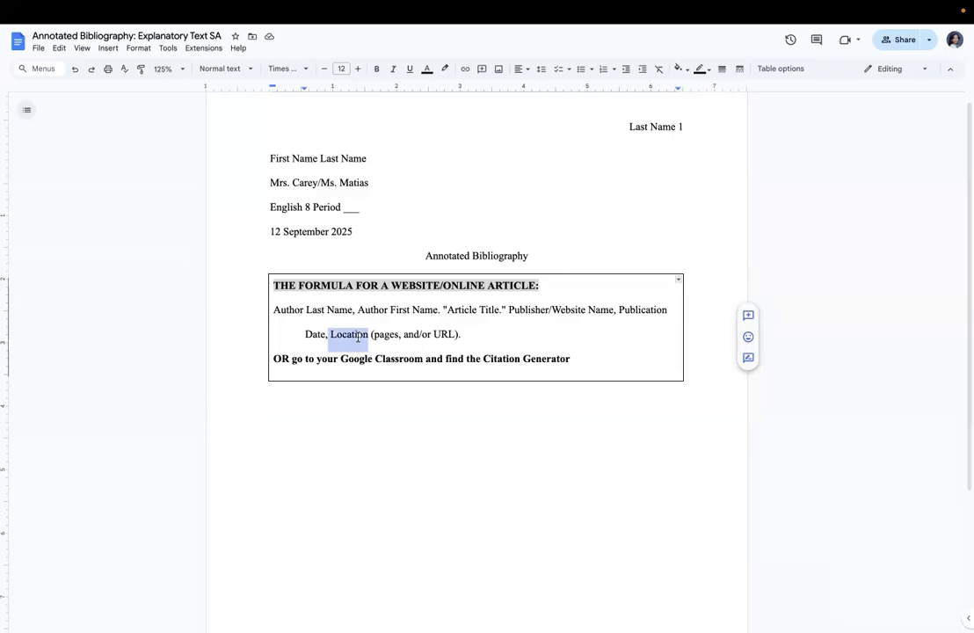
left_click(373, 335)
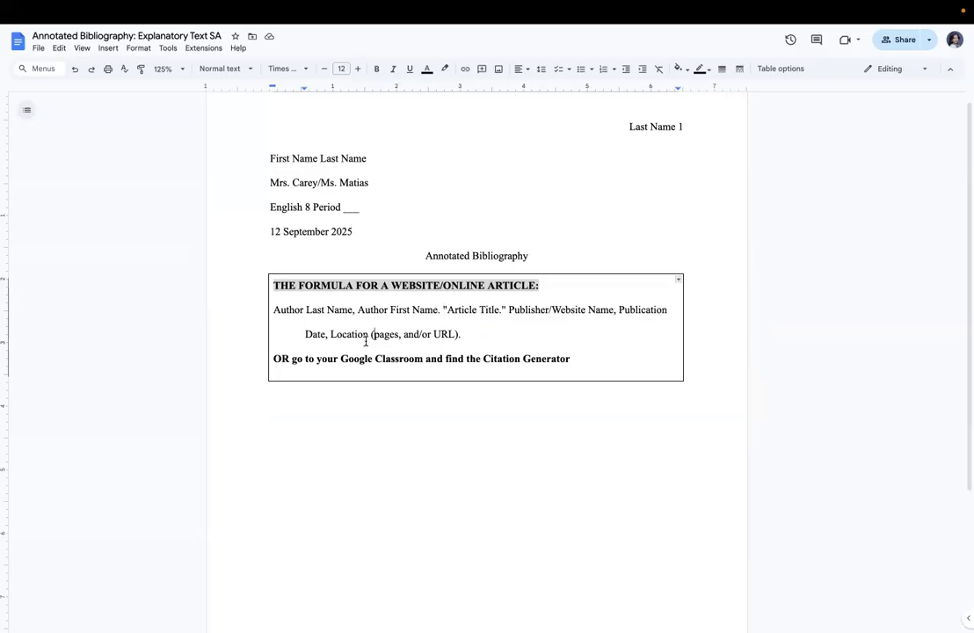
left_click_drag(433, 334, 474, 335)
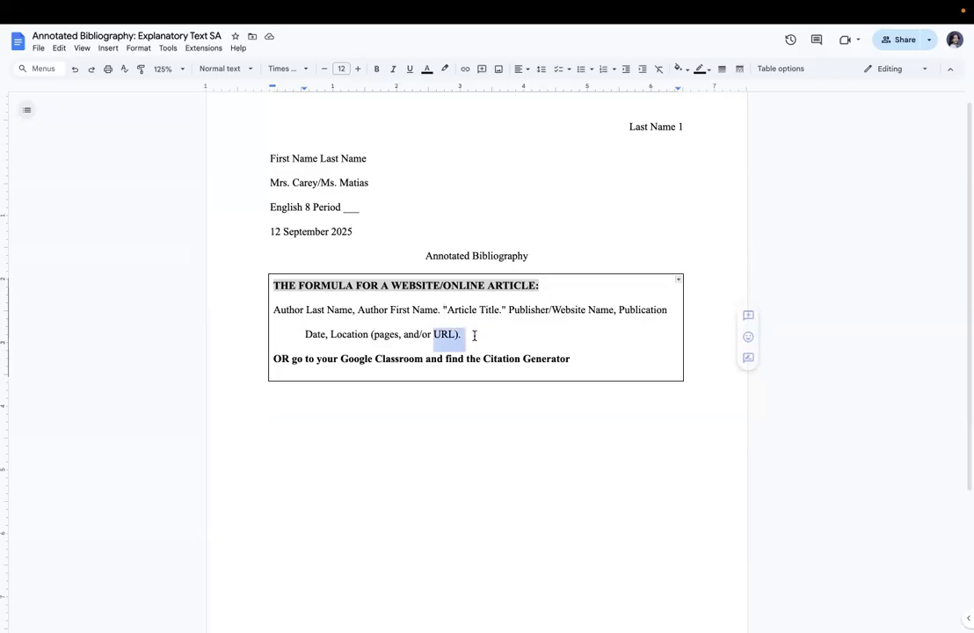
left_click(474, 335)
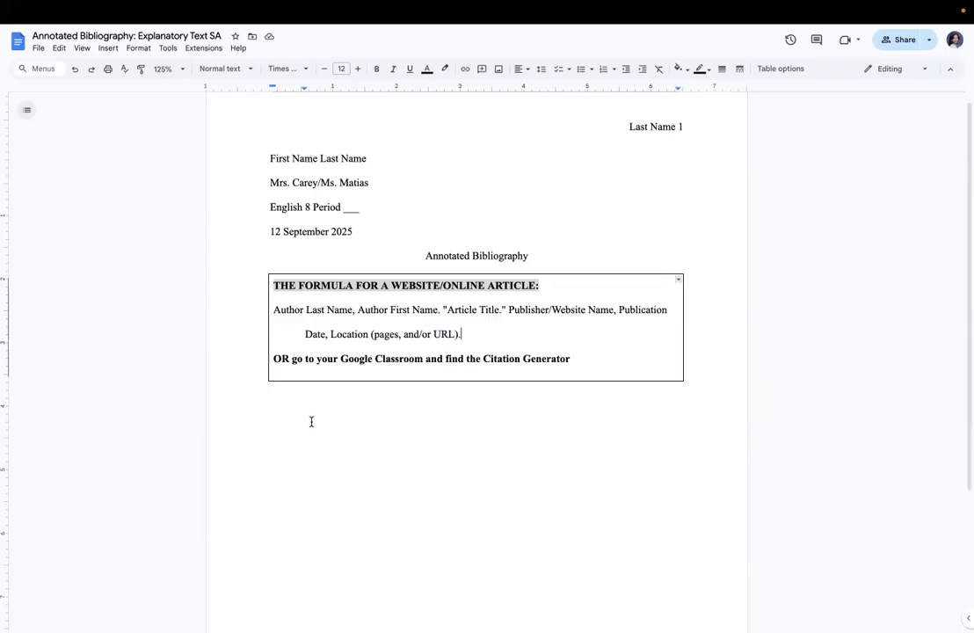
- Take the annotated bibliography out of full screen so it sits beside the graphic organizer, and show the organizer's Source #1 details
mouse_move(37, 7)
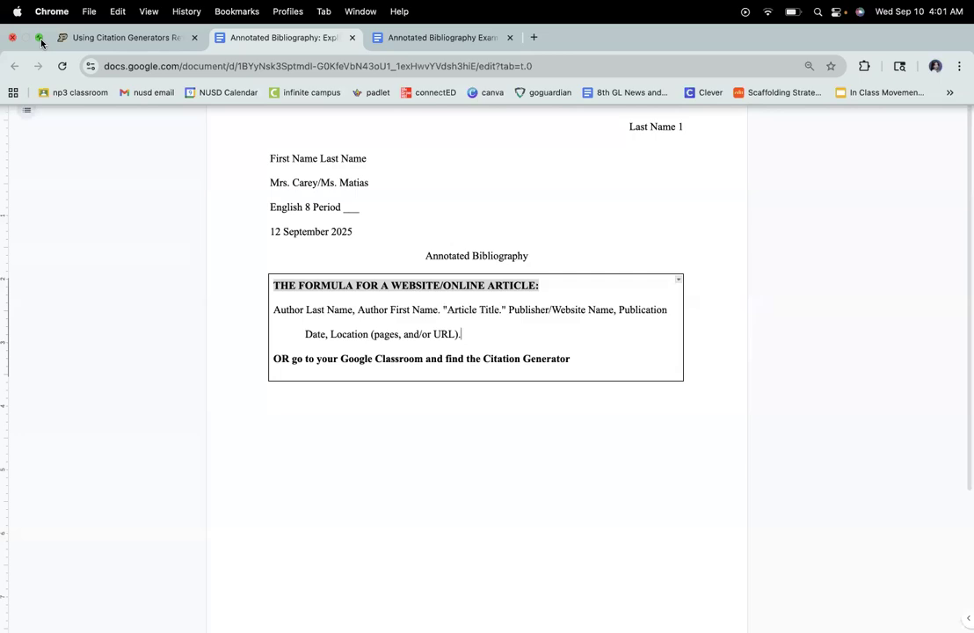
left_click(39, 40)
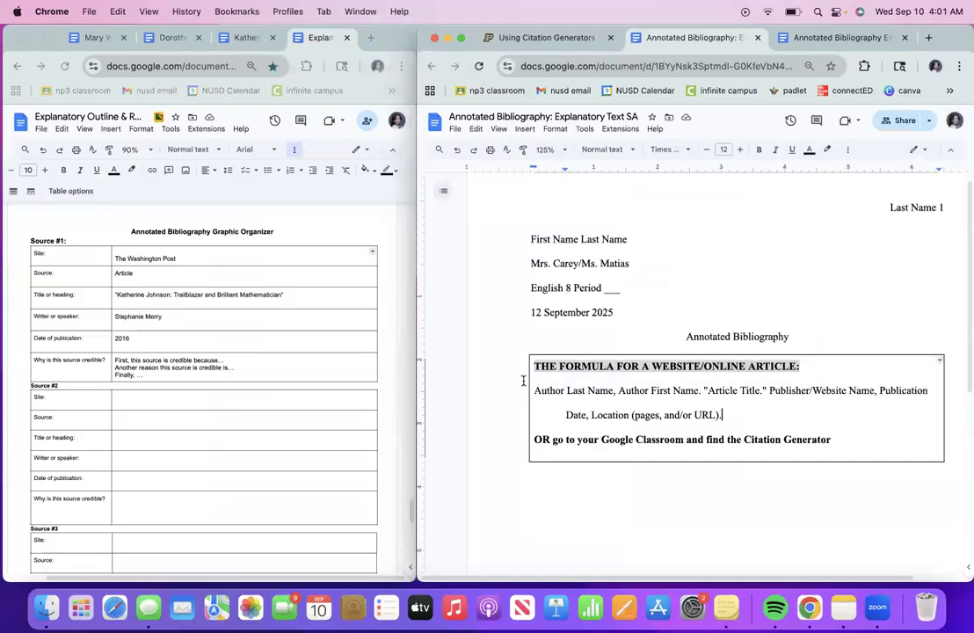
scroll(547, 488, "down", 3)
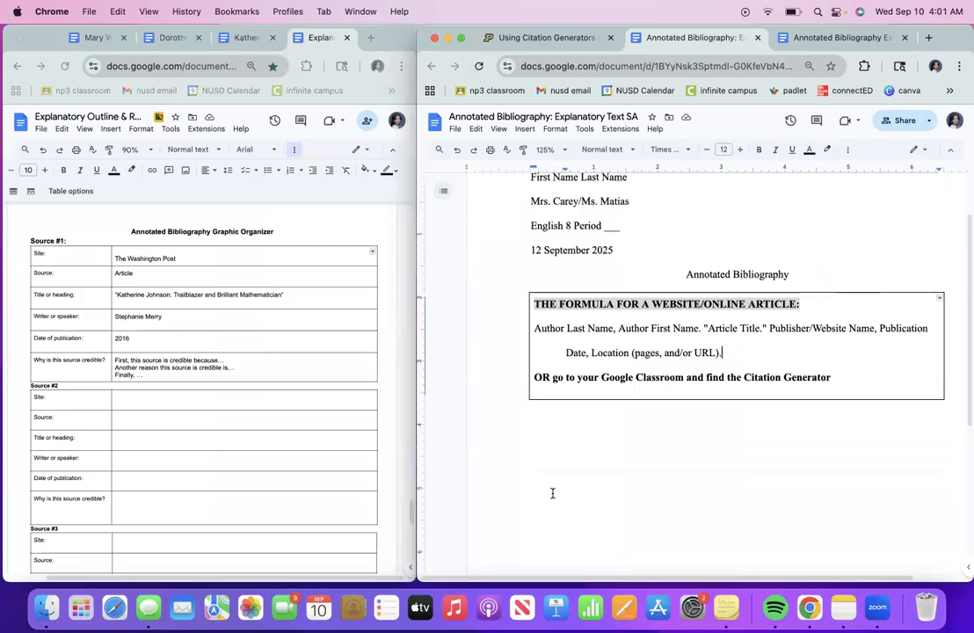
left_click(231, 440)
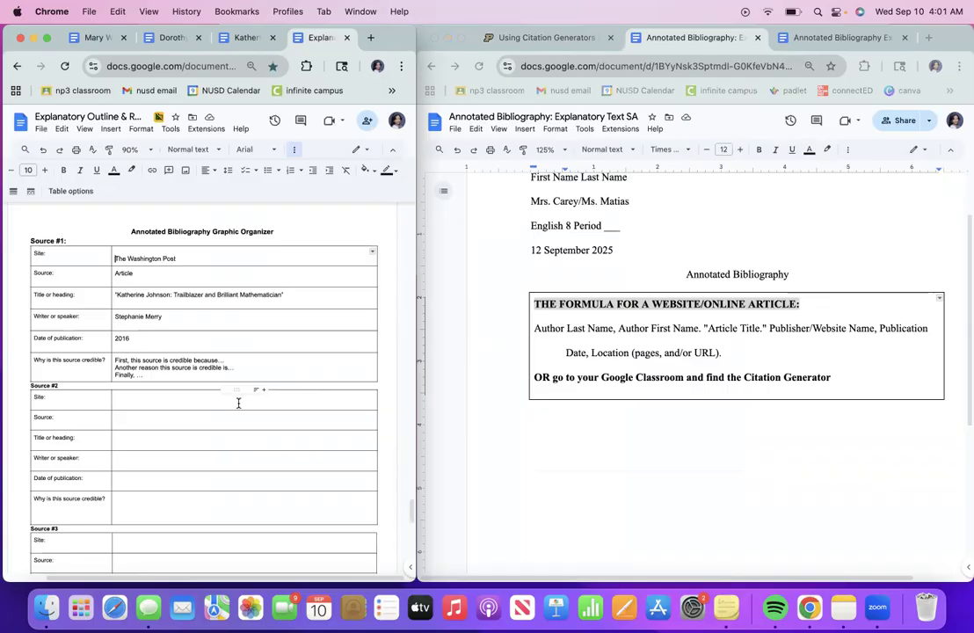
scroll(248, 444, "down", 1)
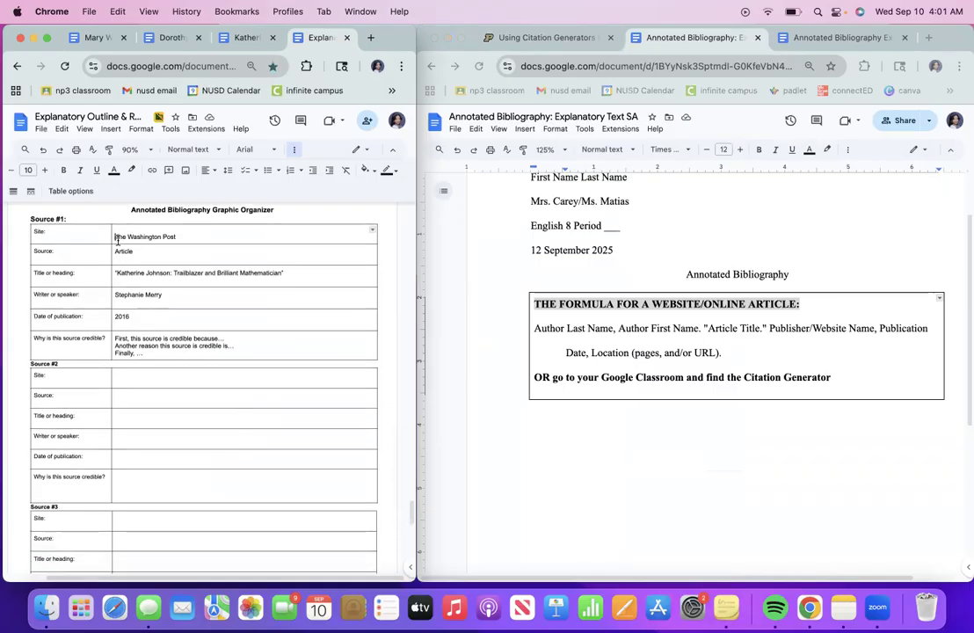
- Below the formula box, enter the Source #1 author's last name, first name and the title “Katherine Johnson: Trailblazer and Brilliant Mathematician.”
left_click(538, 437)
left_click(533, 425)
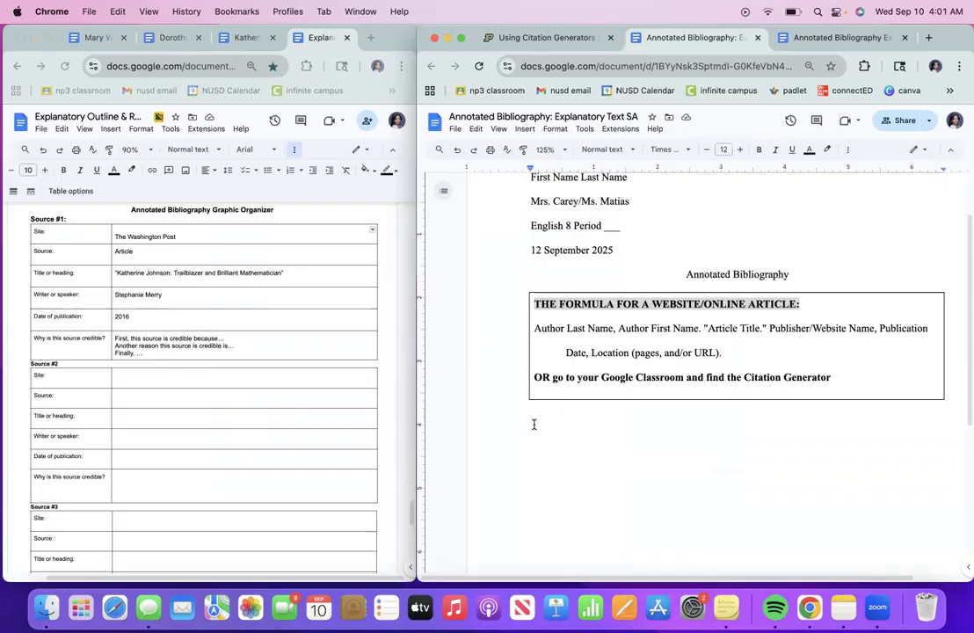
type("Merry, St")
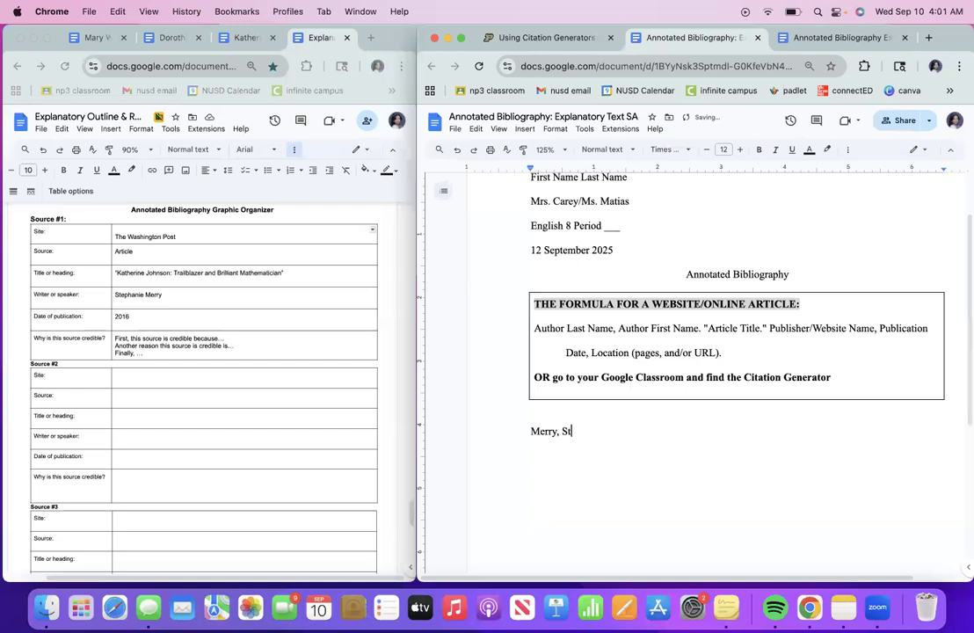
type("ephanie. \"")
type("Kathe")
type("rine John")
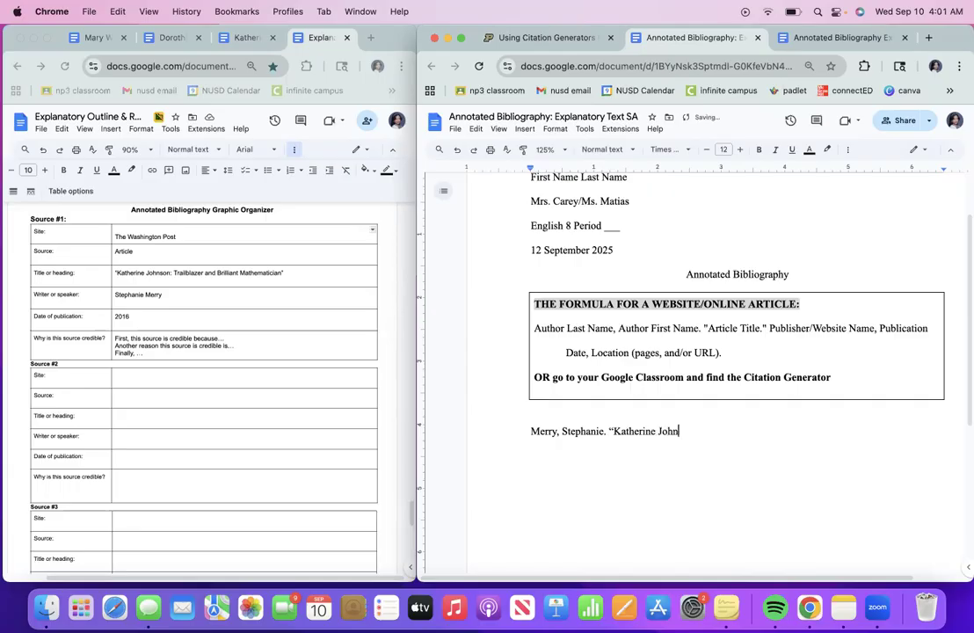
type("son: Trailblaz")
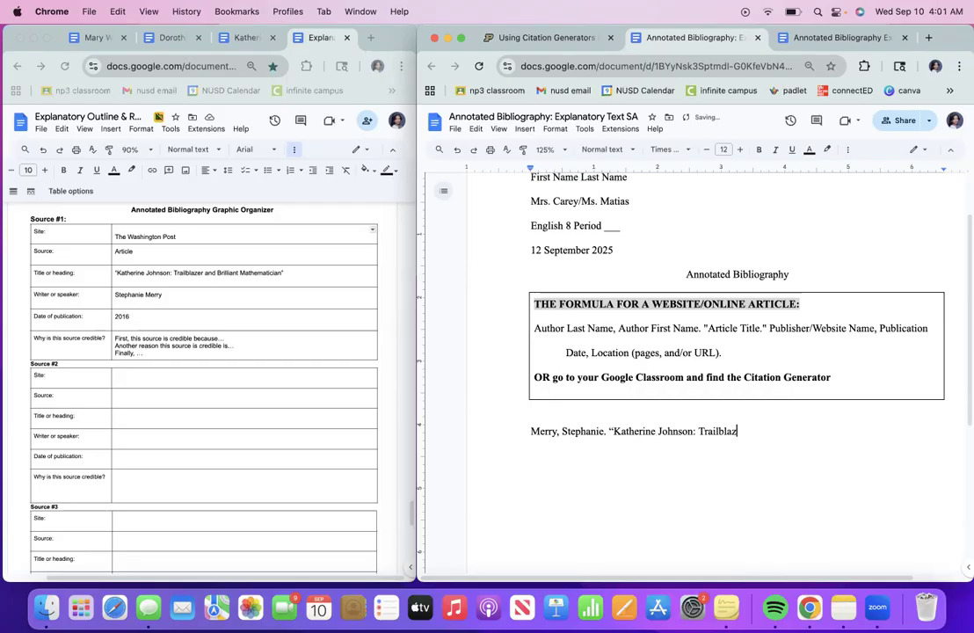
type("er and Brill")
type("iant Math")
type("ematicia")
type("n.\"")
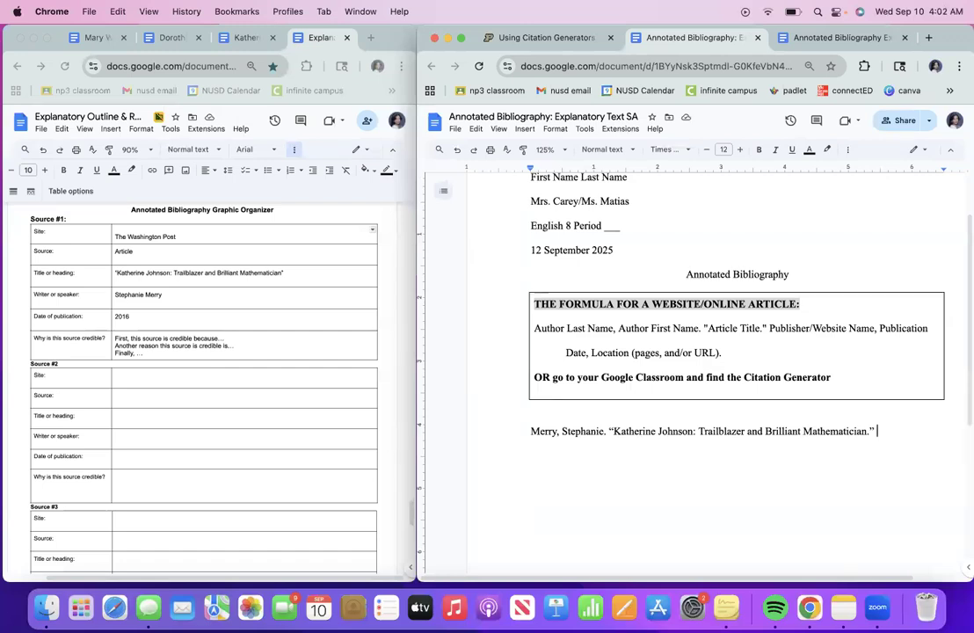
- Add the publisher name Washington Post in italics after the article title, with italics off for the text that follows
left_click(775, 151)
type("Washington ")
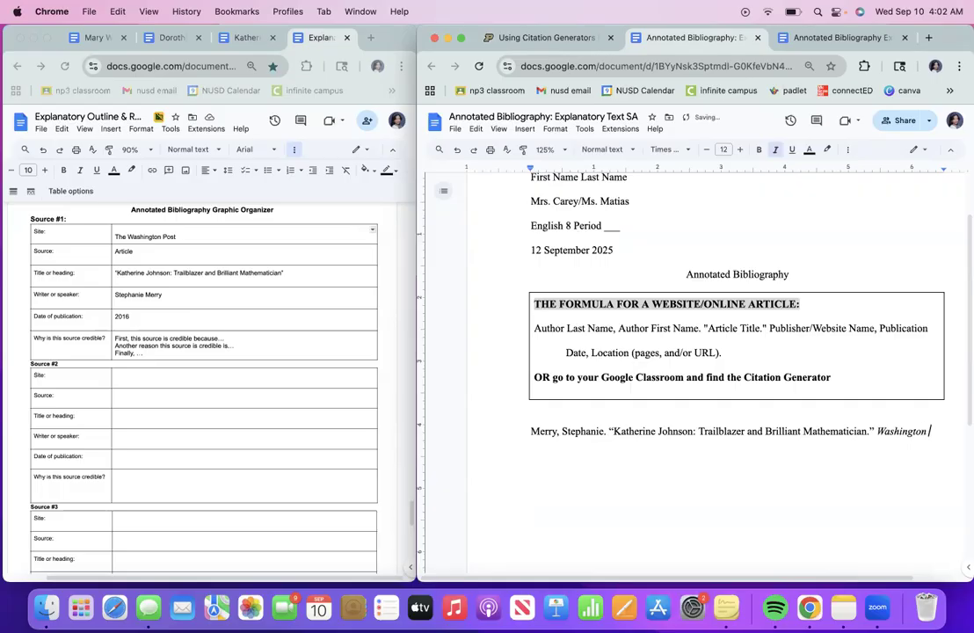
type("Post")
left_click(776, 149)
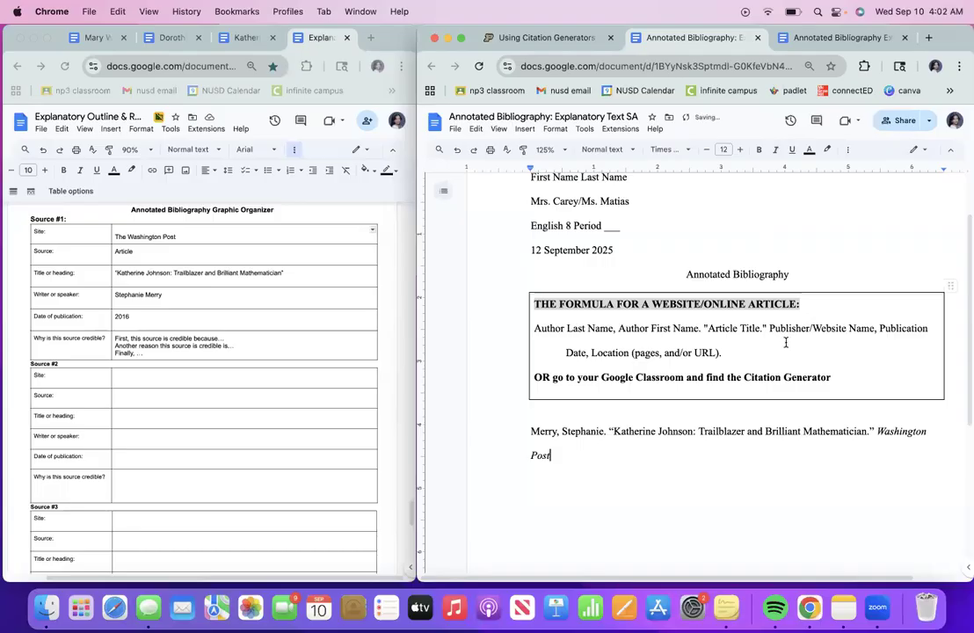
- Finish the citation with the publication year and page as ", 2016, pg. 1." and start a new line below it
type(", 2016")
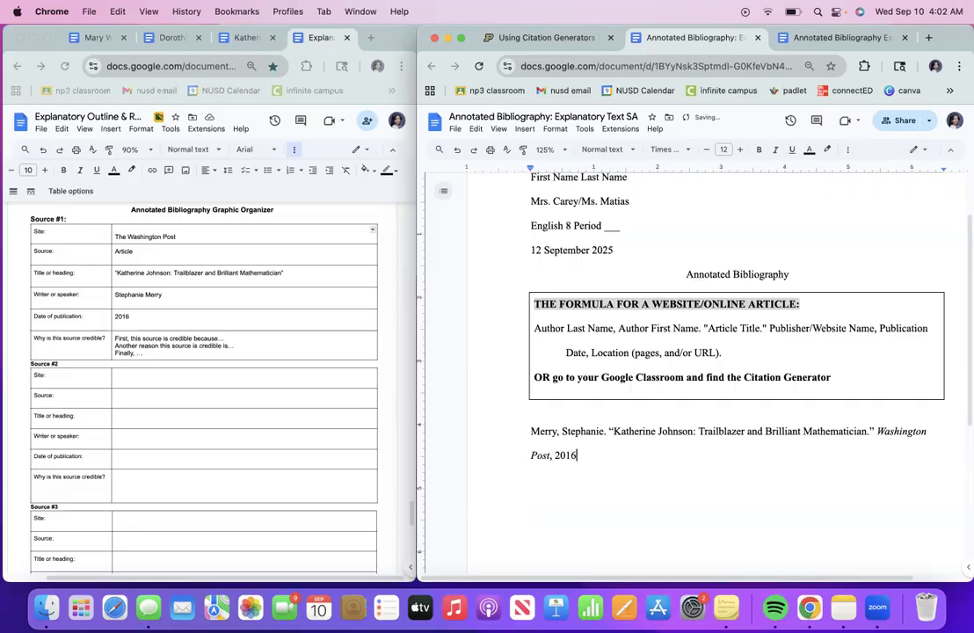
type(",")
type("pg.")
type("1.")
scroll(605, 515, "down", 3)
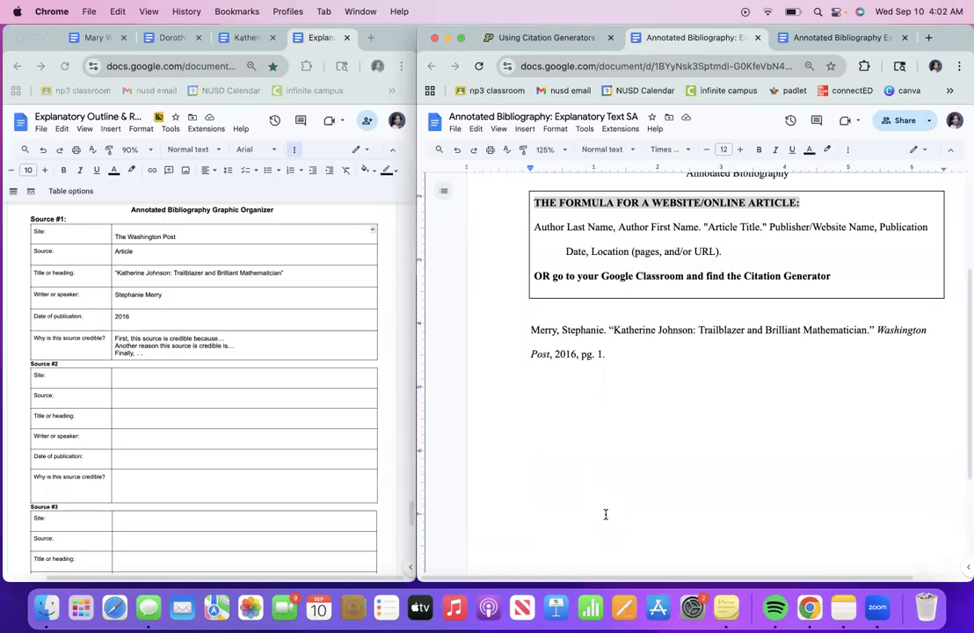
key("Return")
- Using the organizer's credibility answers for Source #1, begin the annotation below the citation with "First, this source is credible because…."
scroll(745, 531, "right", 2)
scroll(746, 531, "up", 3)
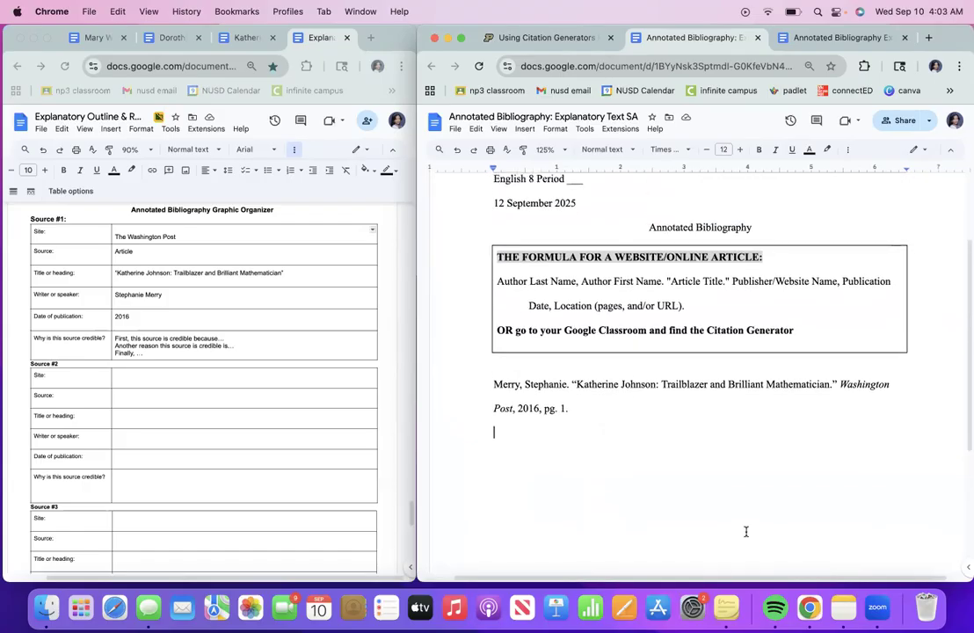
scroll(746, 531, "down", 1)
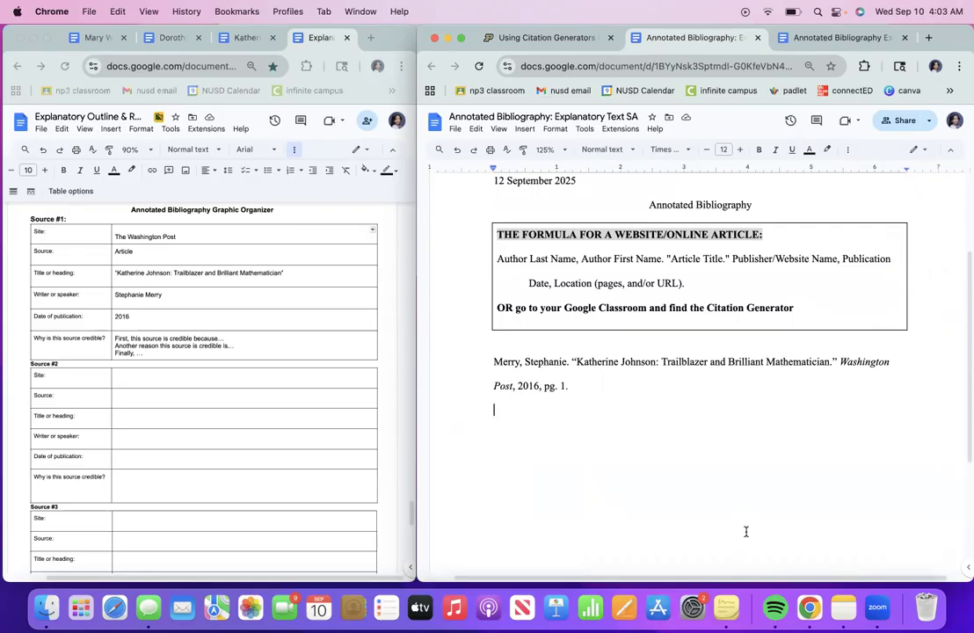
scroll(746, 531, "down", 1)
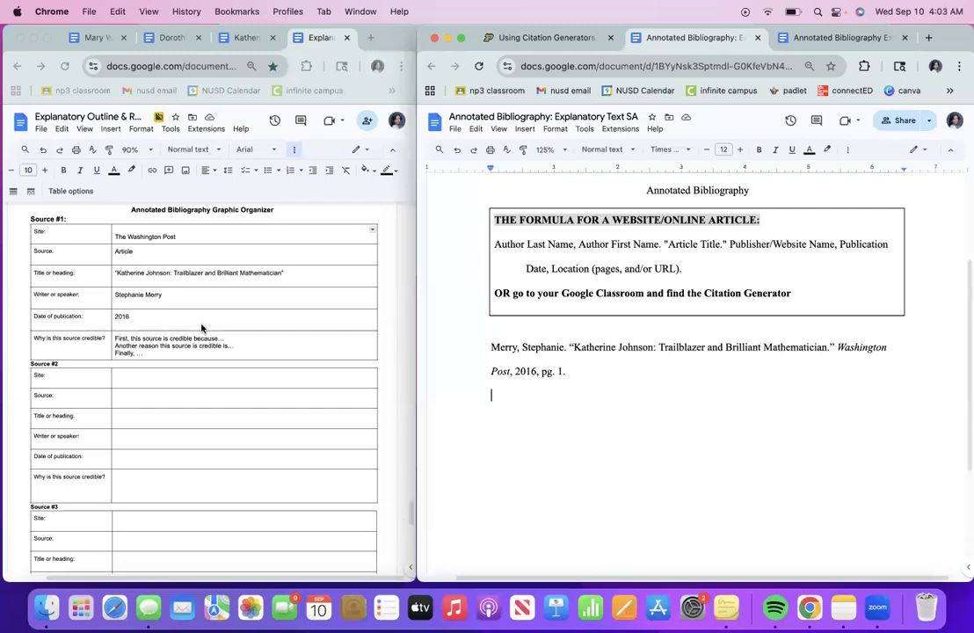
left_click(164, 350)
left_click_drag(93, 348, 183, 350)
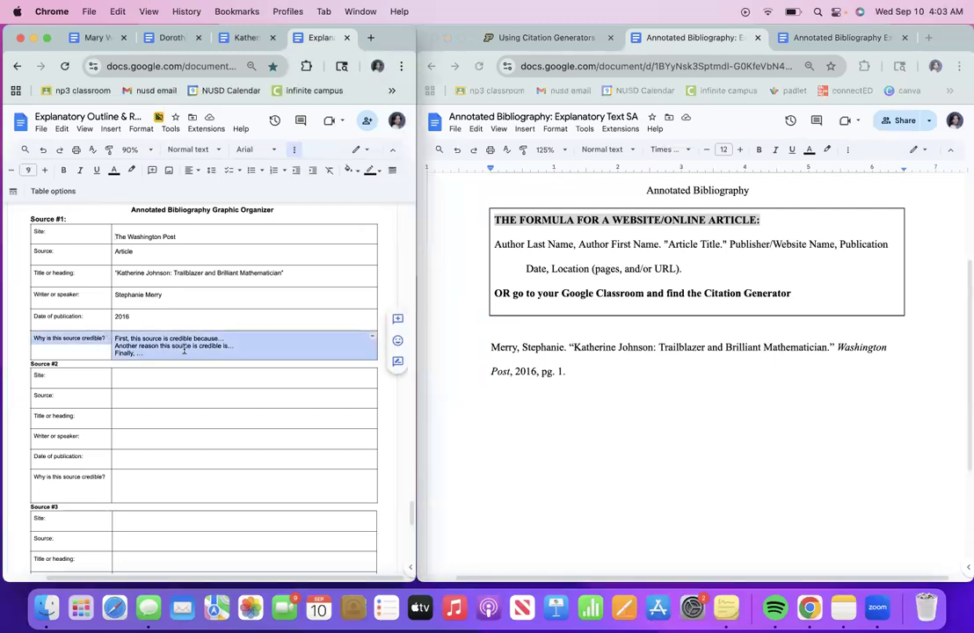
left_click(492, 404)
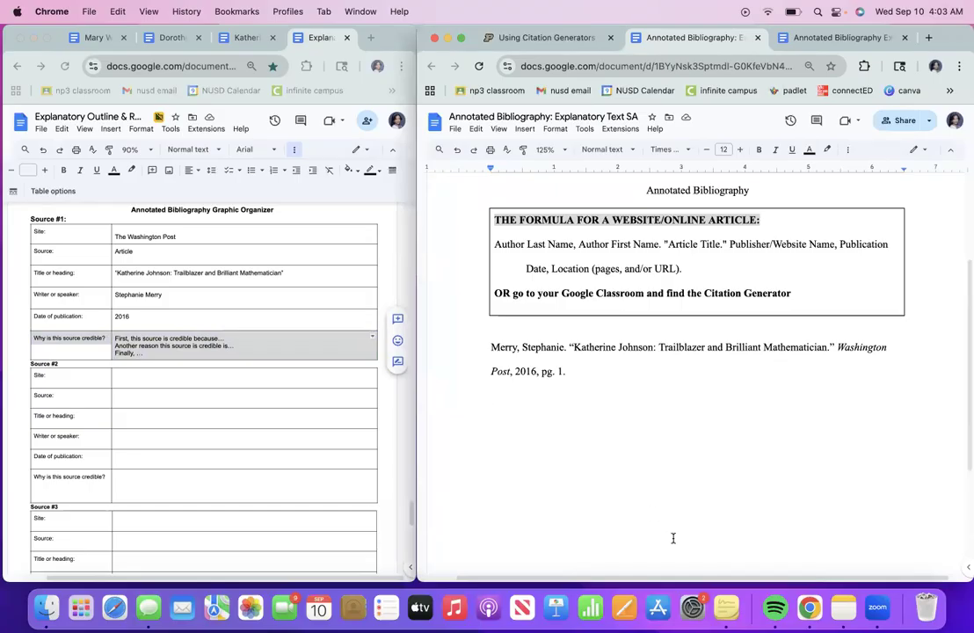
type("First, this sou")
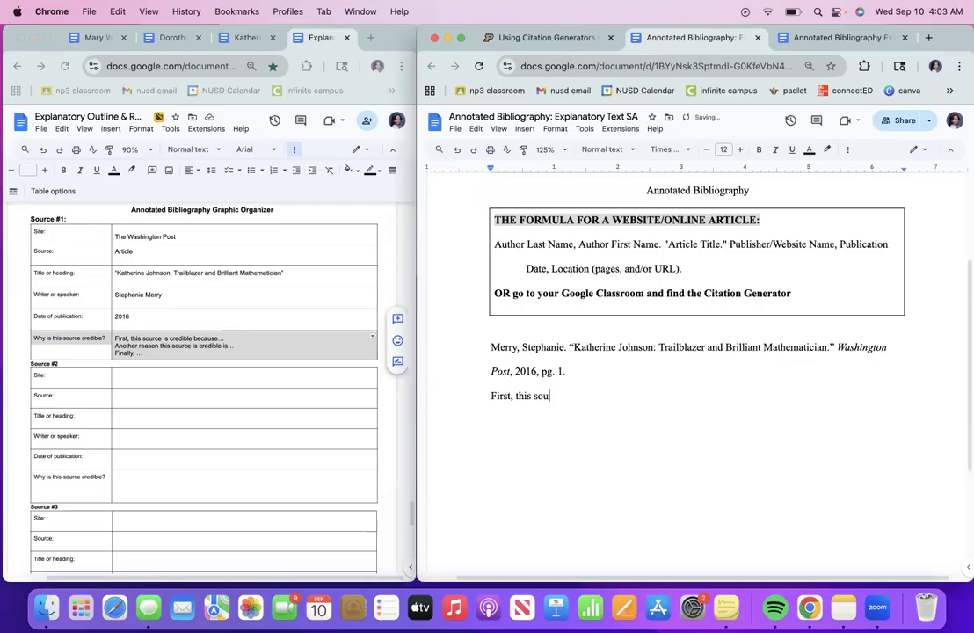
type("rce is credibl")
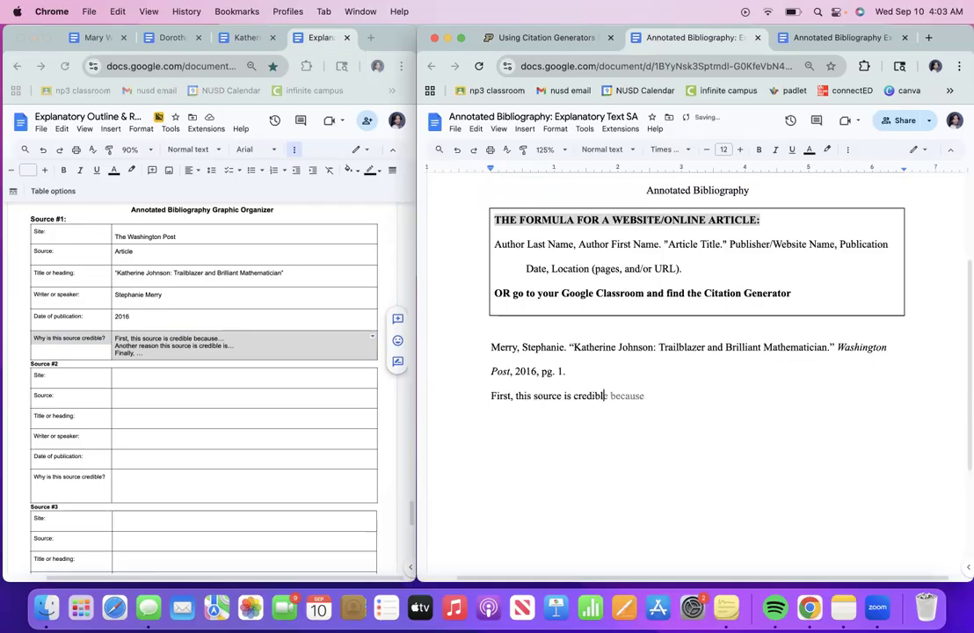
type("e because....")
- Continue the annotation with the sentence starters "Another reason this source is credible is…" and "Finally, …"
type(" Another re")
type("as")
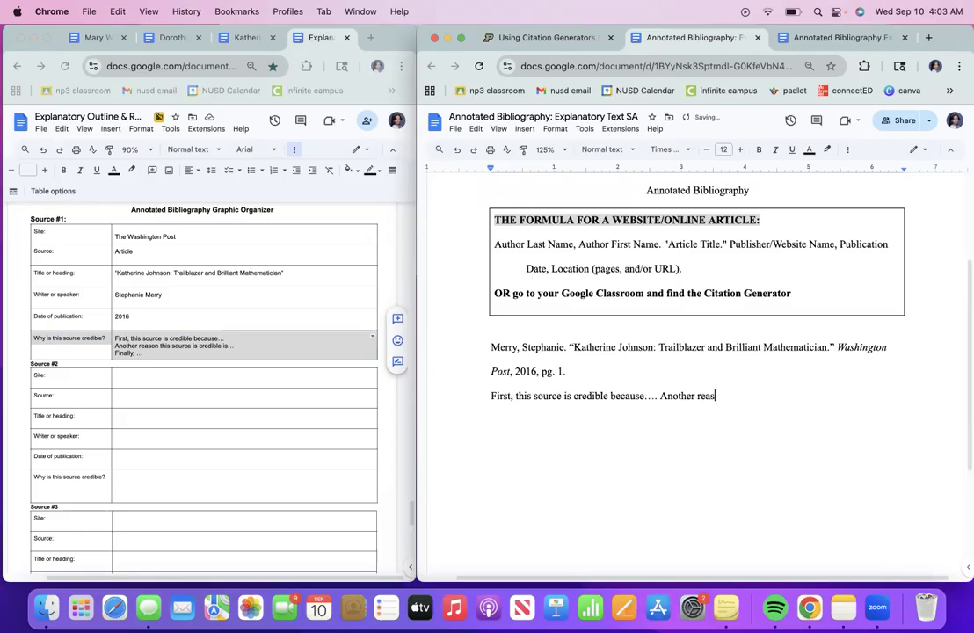
type("on this source is credi")
type("ble is....")
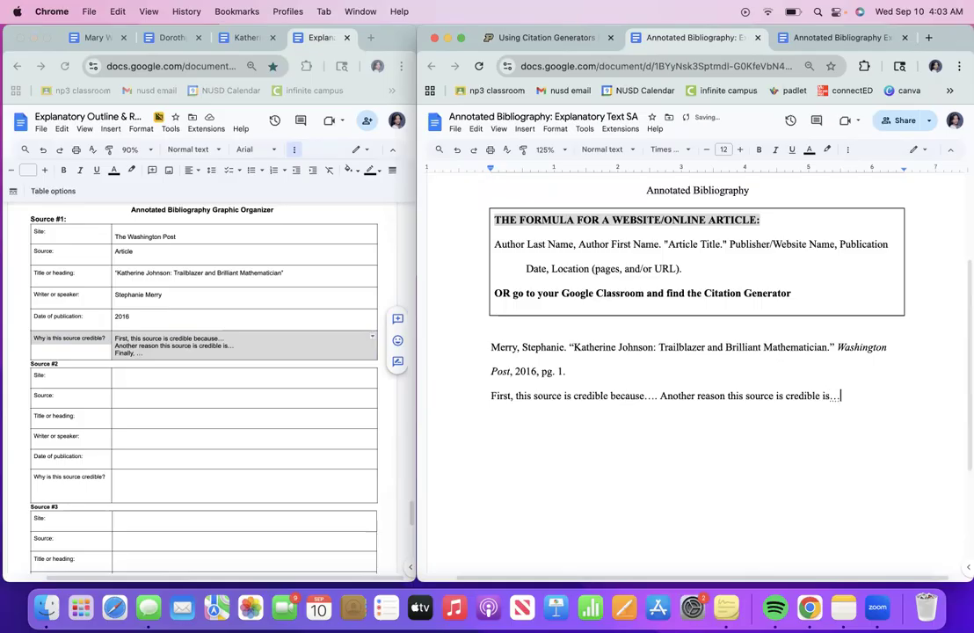
type(" F")
type("inally, ")
type("...")
- Look through the Source Credibility Checklist that follows the graphic organizer's source tables
scroll(107, 426, "down", 1)
scroll(106, 426, "down", 10)
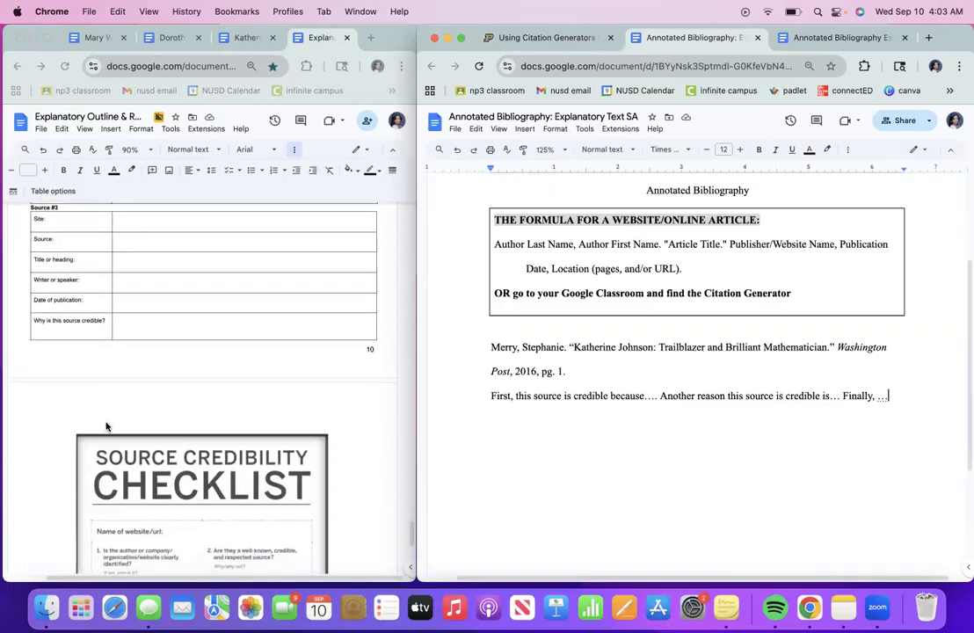
scroll(102, 414, "down", 6)
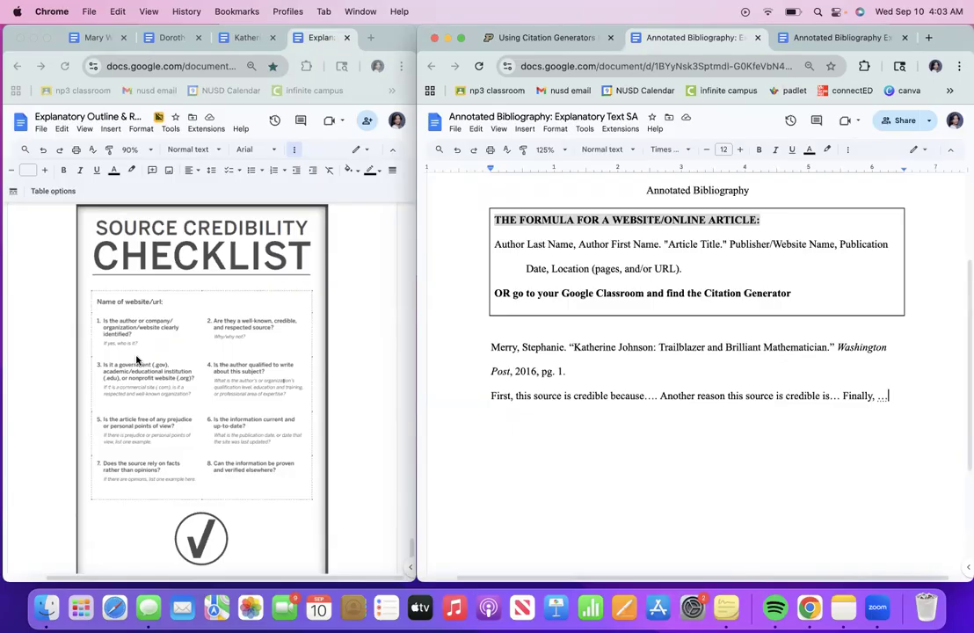
- Check the author and publisher in the Katherine Johnson article's byline, and return to the credibility checklist
left_click(220, 37)
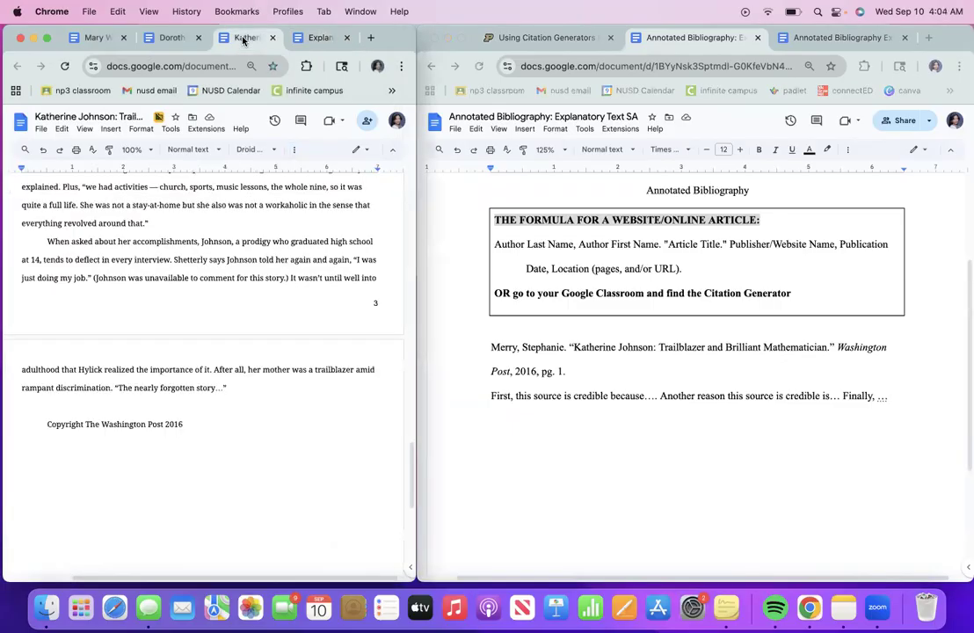
scroll(220, 302, "up", 20)
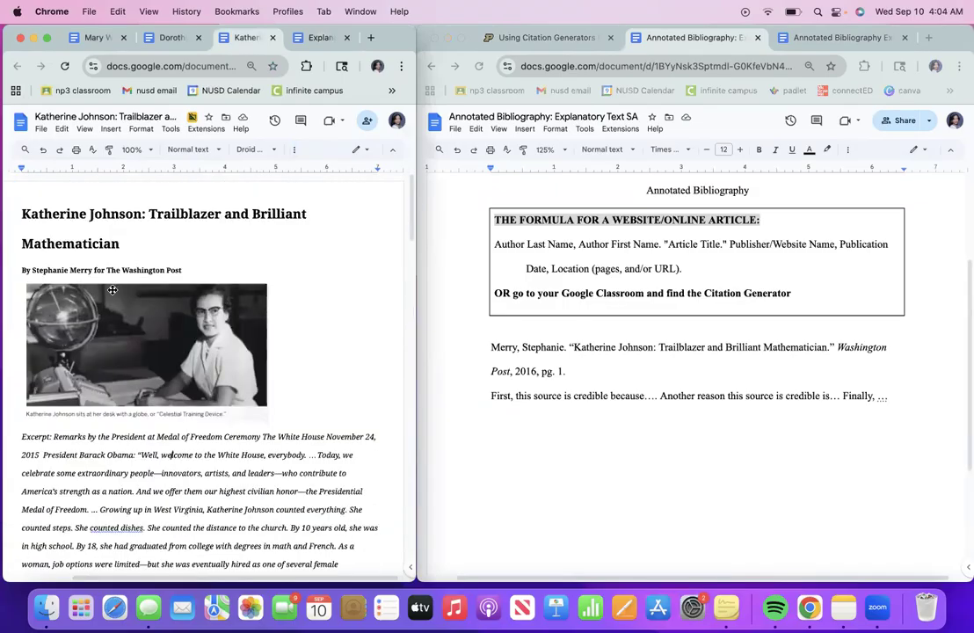
left_click_drag(32, 270, 189, 271)
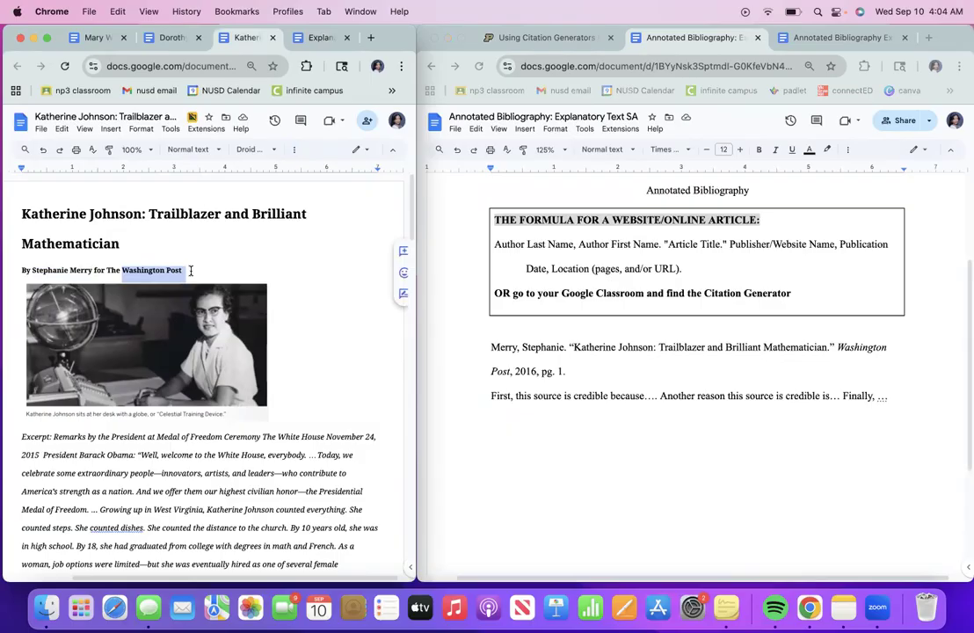
left_click(619, 395)
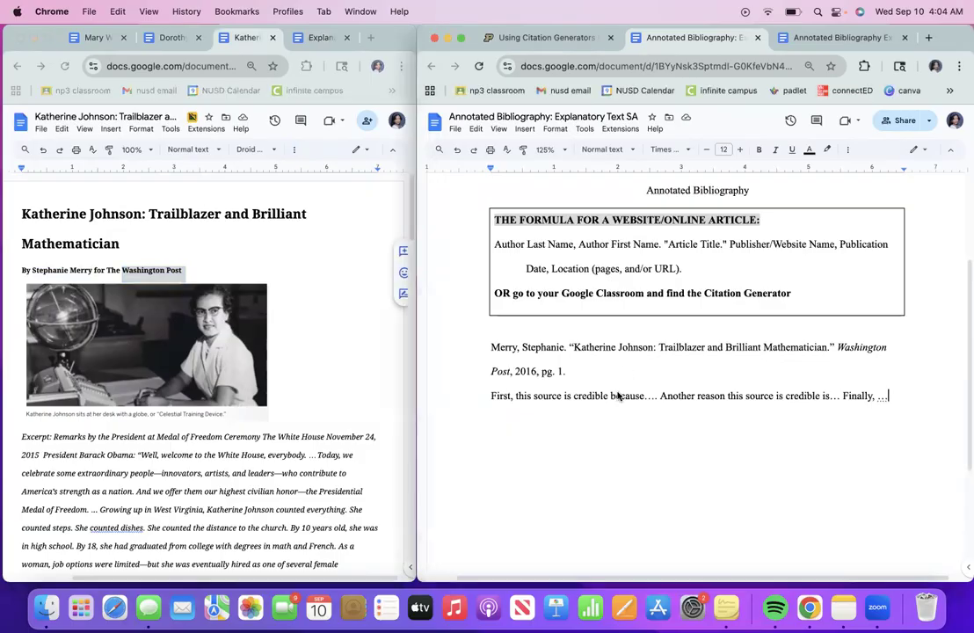
left_click(312, 41)
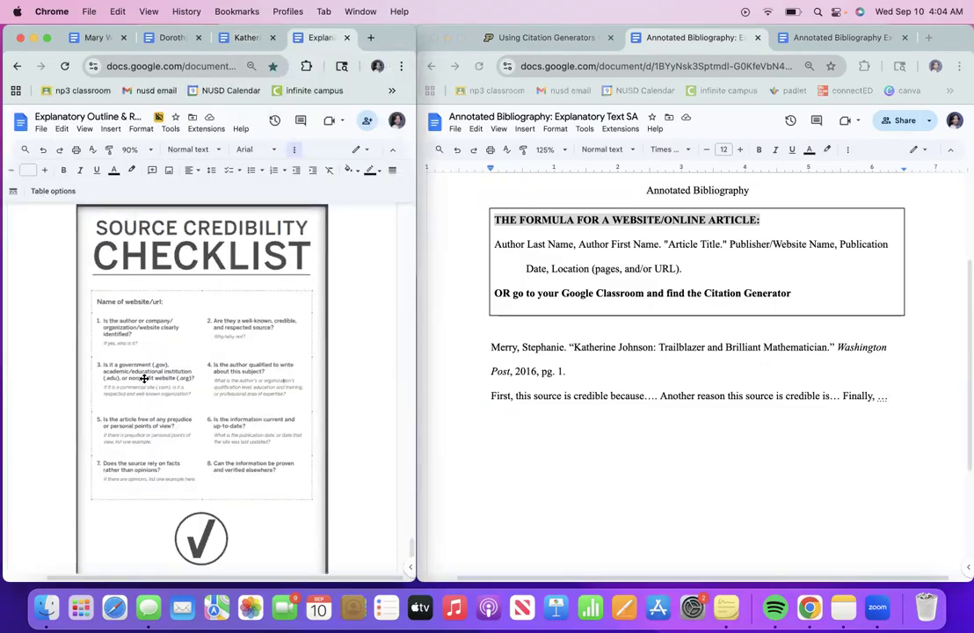
- Start a new line below the credibility annotation, leaving a blank line in between for the next bibliography entry
left_click(893, 403)
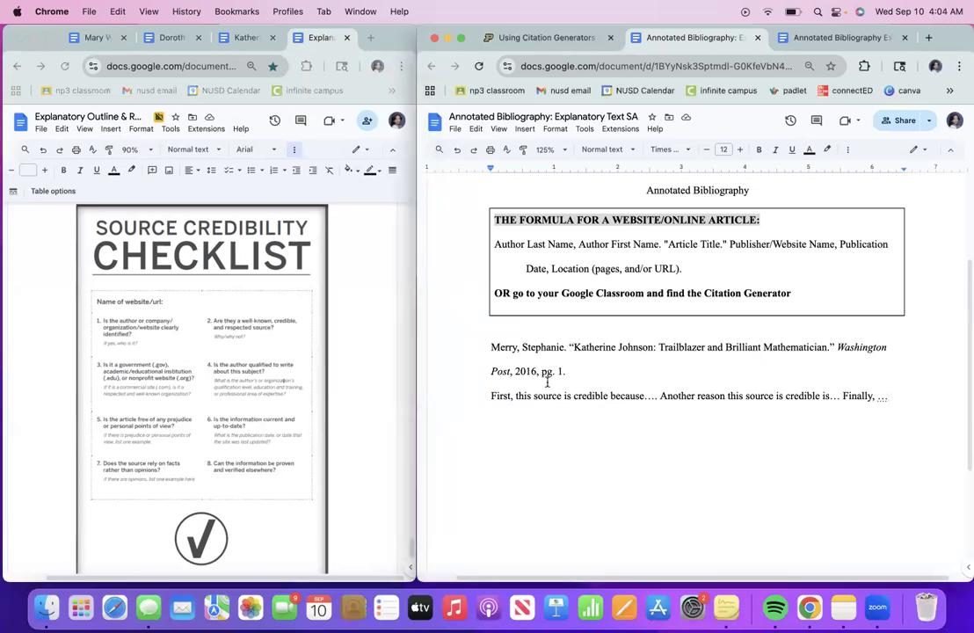
scroll(540, 380, "up", 2)
scroll(539, 378, "down", 3)
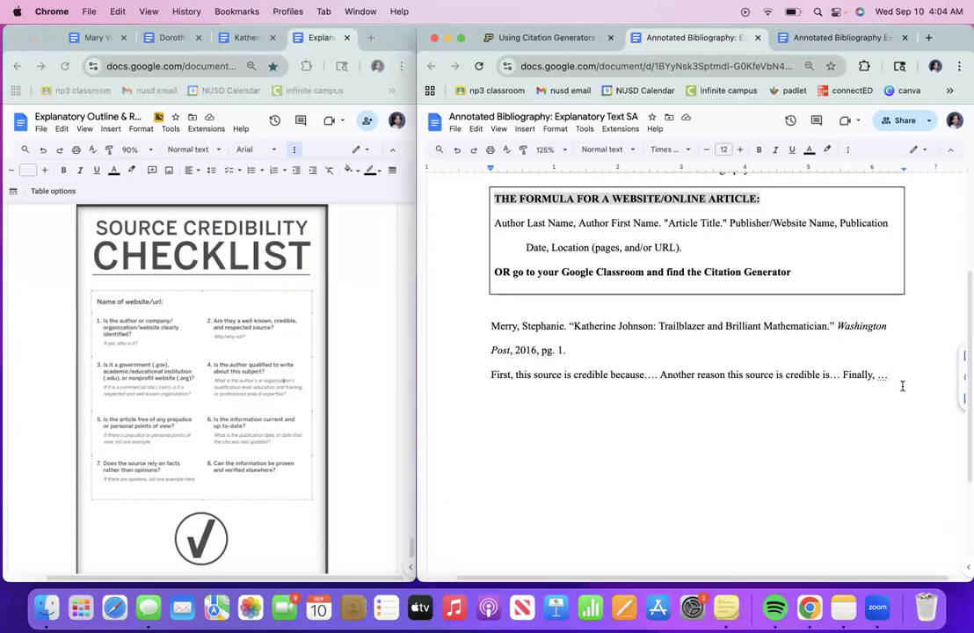
key("Return")
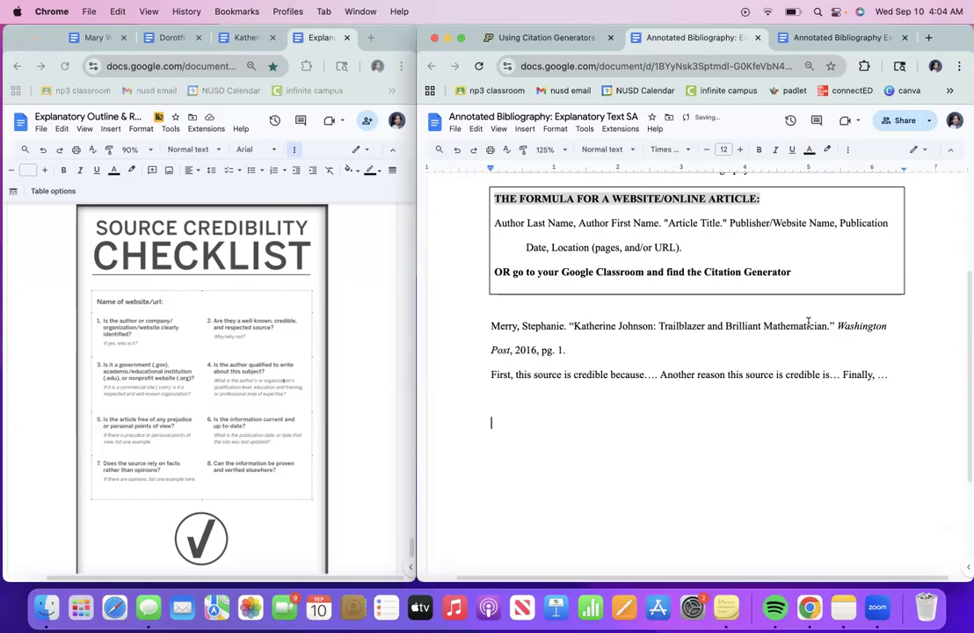
scroll(809, 323, "down", 1)
scroll(809, 323, "down", 2)
scroll(809, 324, "up", 1)
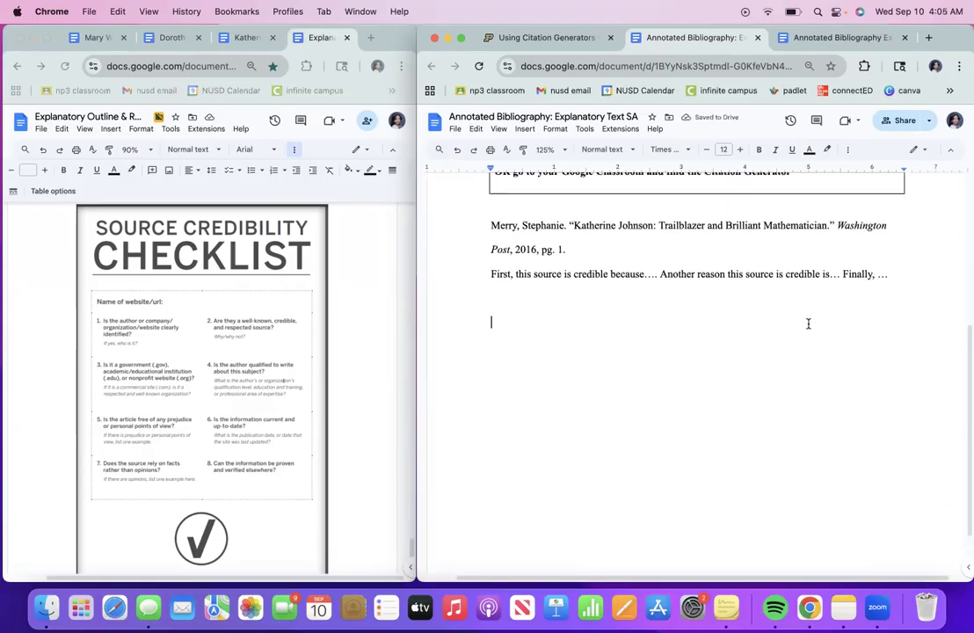
scroll(809, 324, "down", 1)
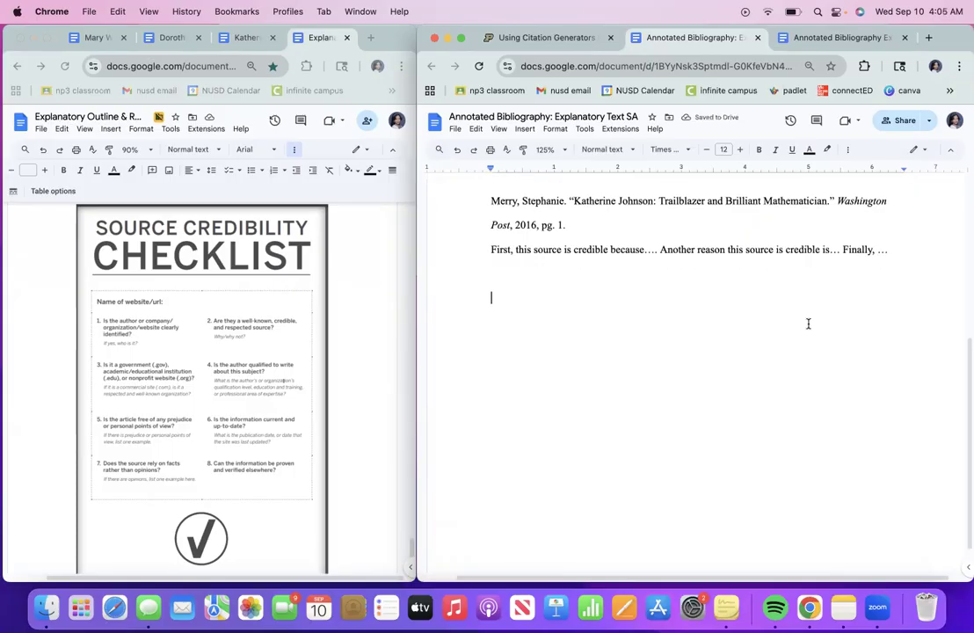
- Bring up Purdue OWL's citation generator in full screen and choose Website as the source type
left_click(528, 40)
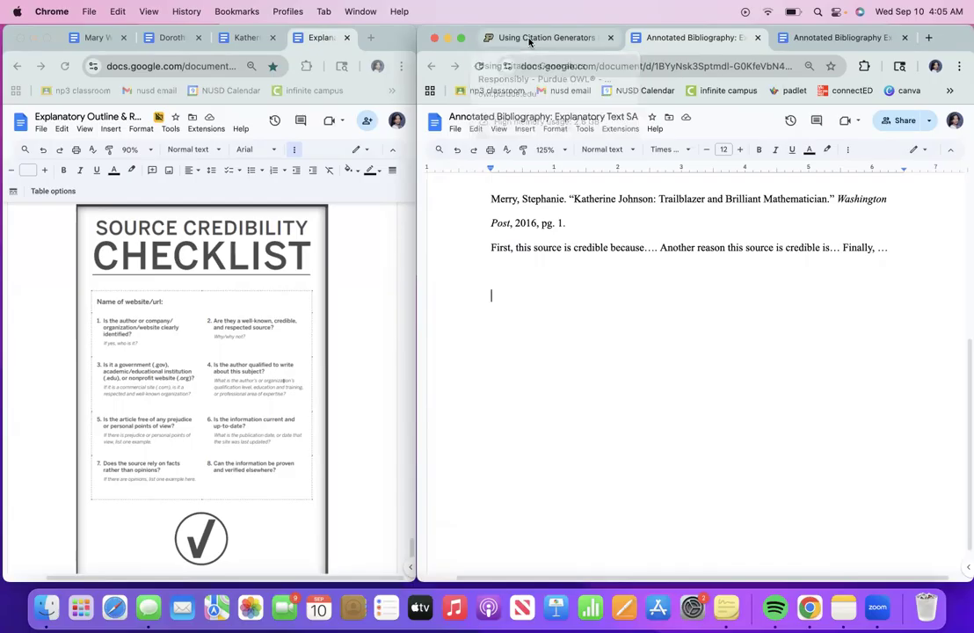
scroll(553, 216, "up", 5)
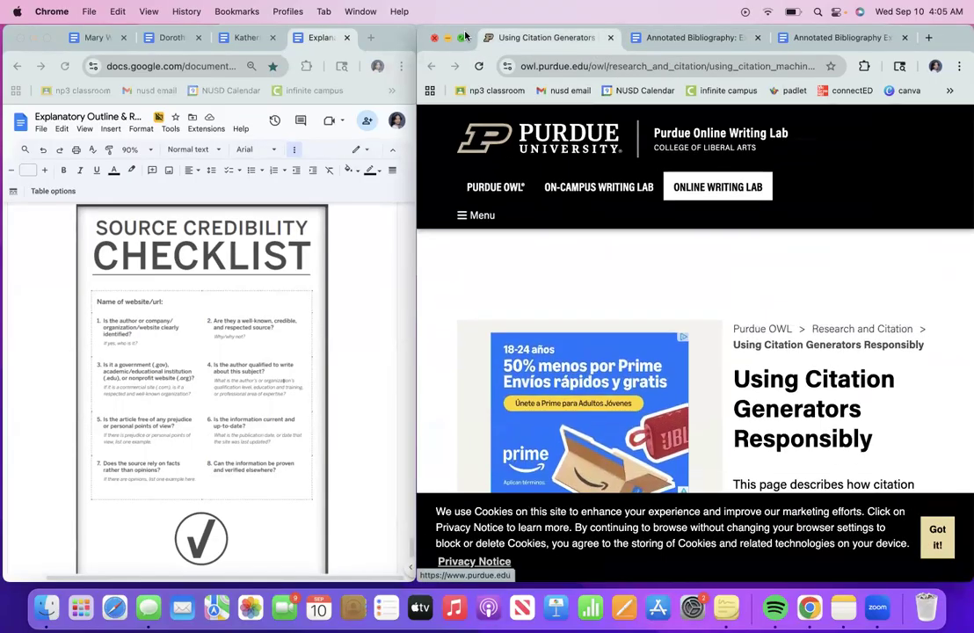
left_click(462, 38)
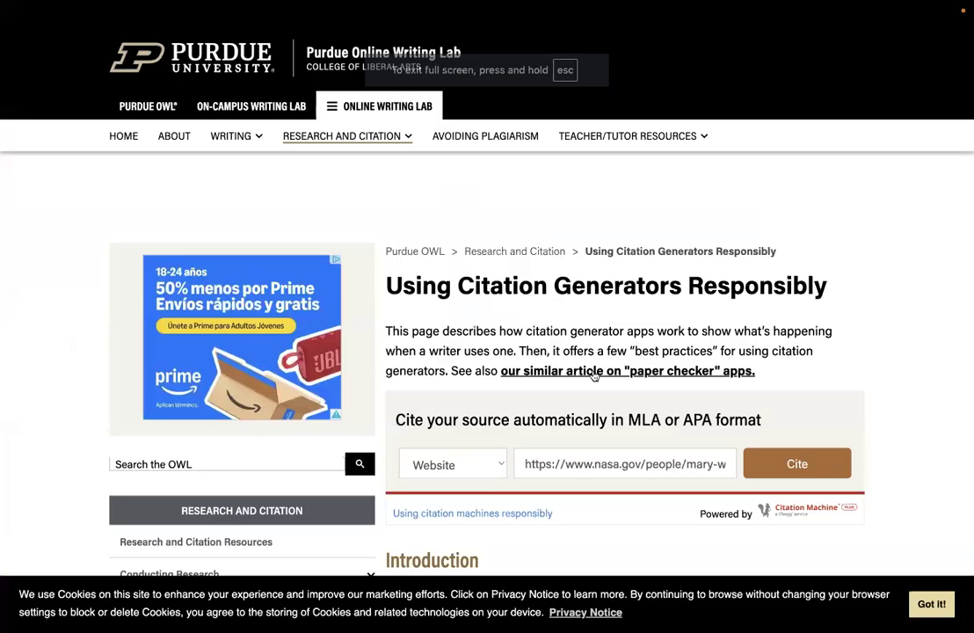
scroll(580, 334, "down", 1)
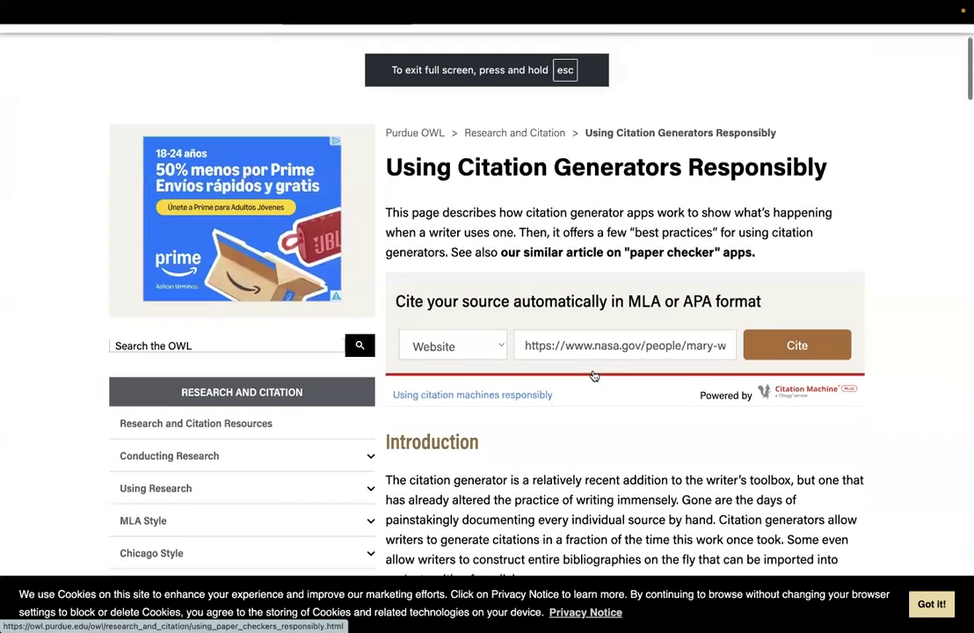
scroll(591, 376, "down", 1)
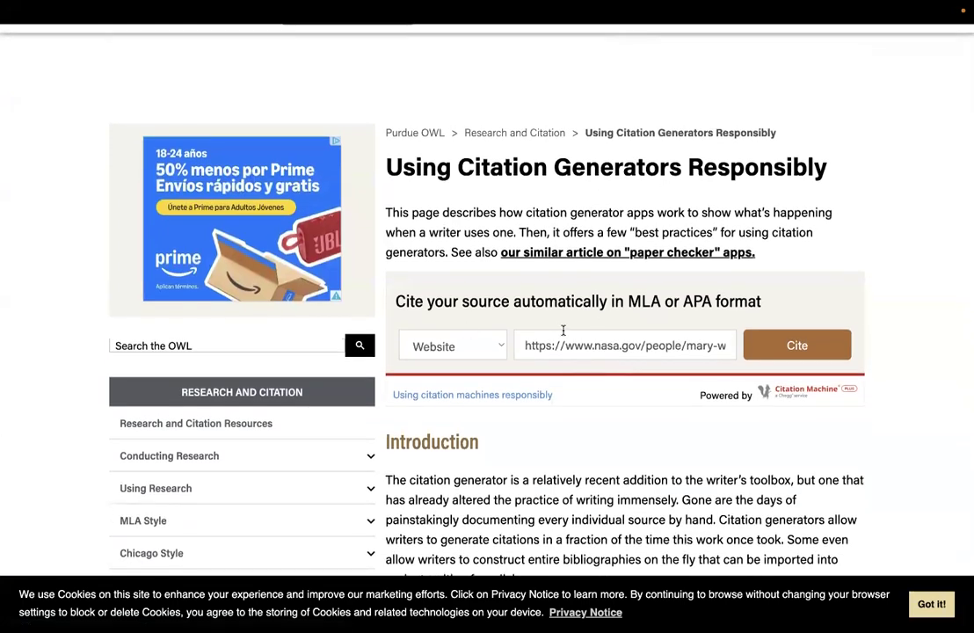
left_click(498, 351)
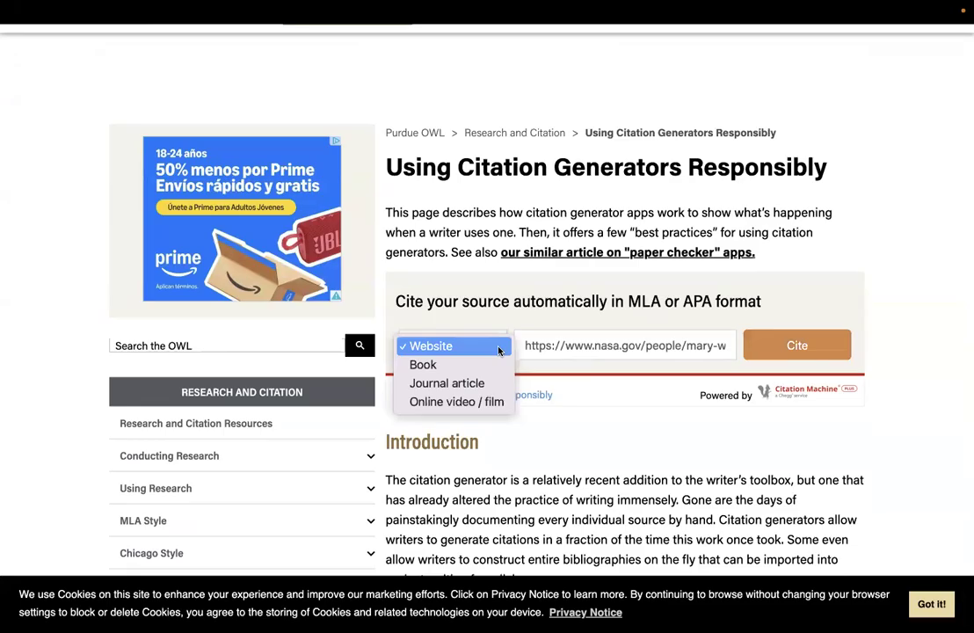
left_click(456, 348)
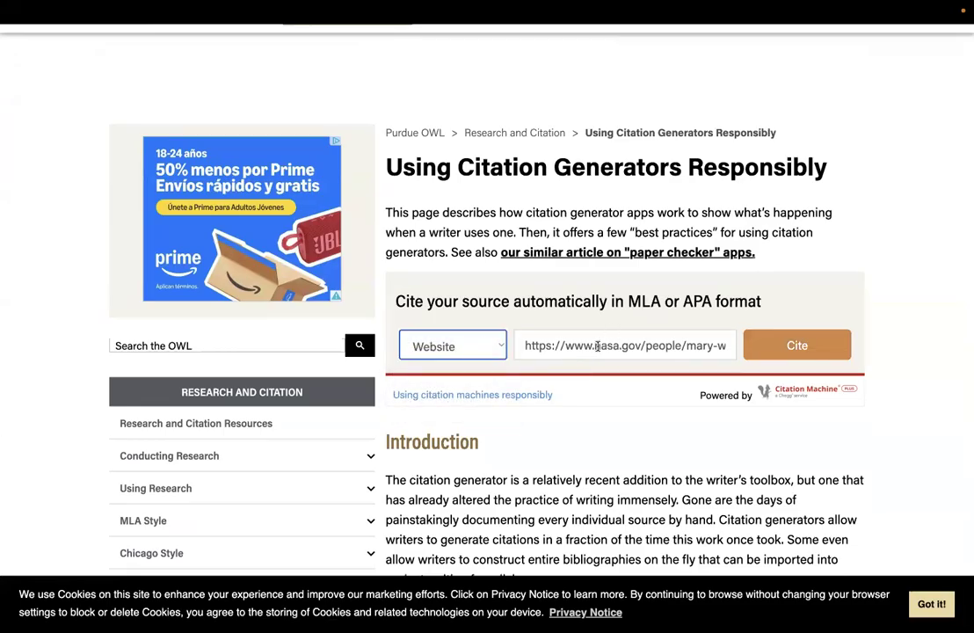
- Leave full screen and copy the NASA article link from the Mary W. Jackson document
mouse_move(17, 5)
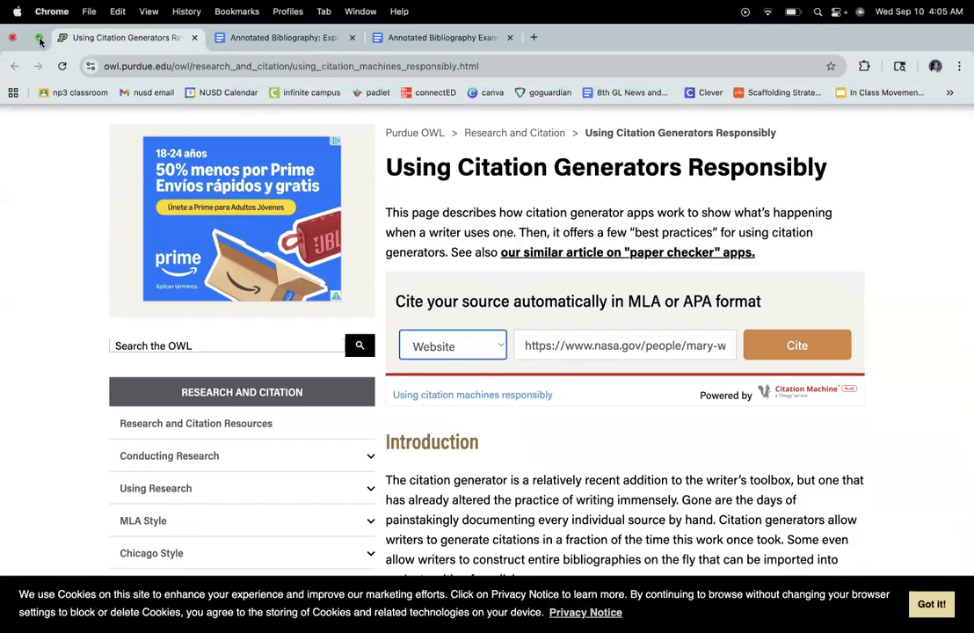
left_click(39, 41)
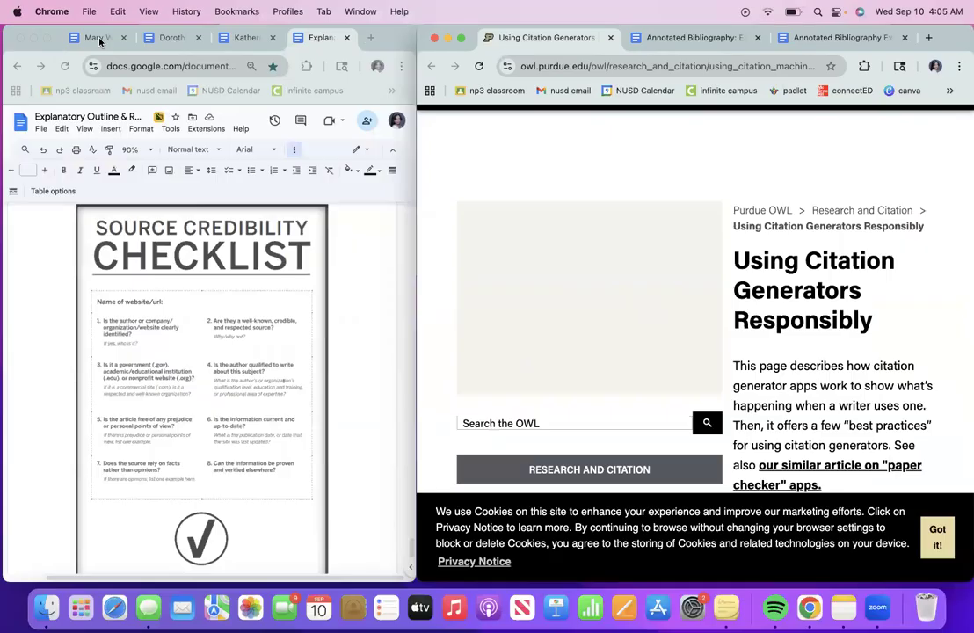
left_click(99, 39)
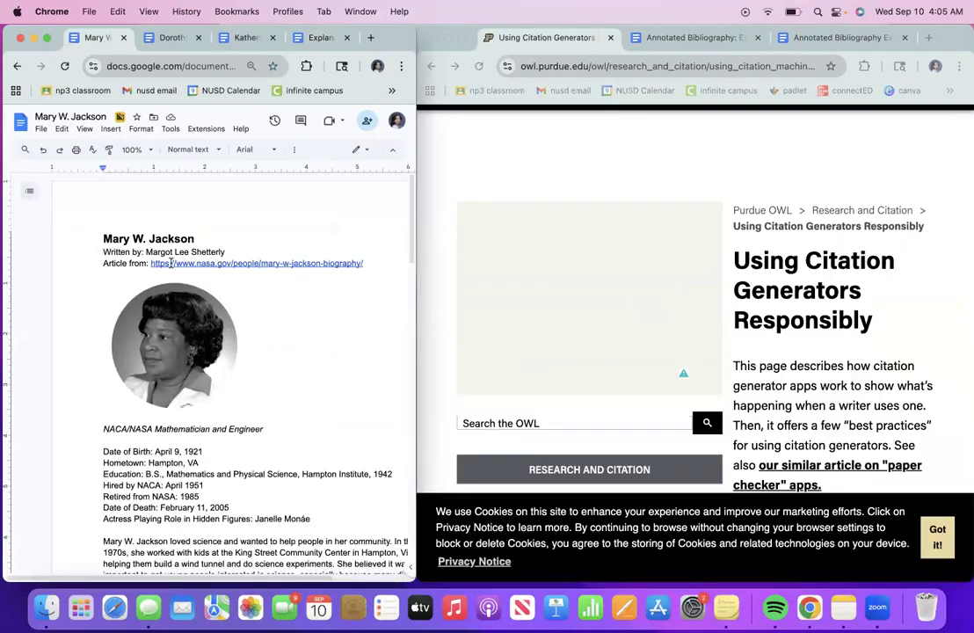
mouse_move(170, 262)
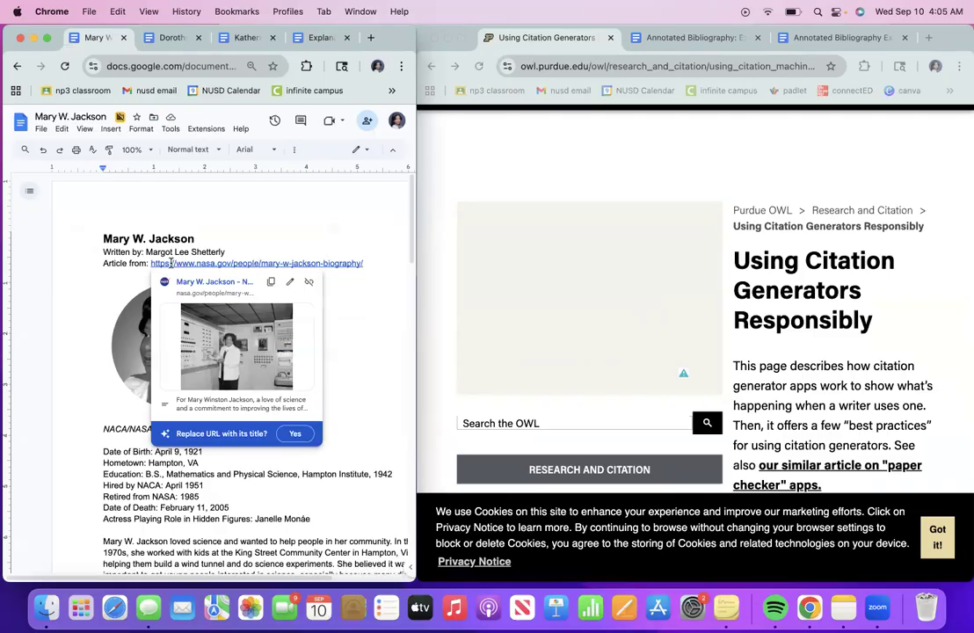
left_click(271, 281)
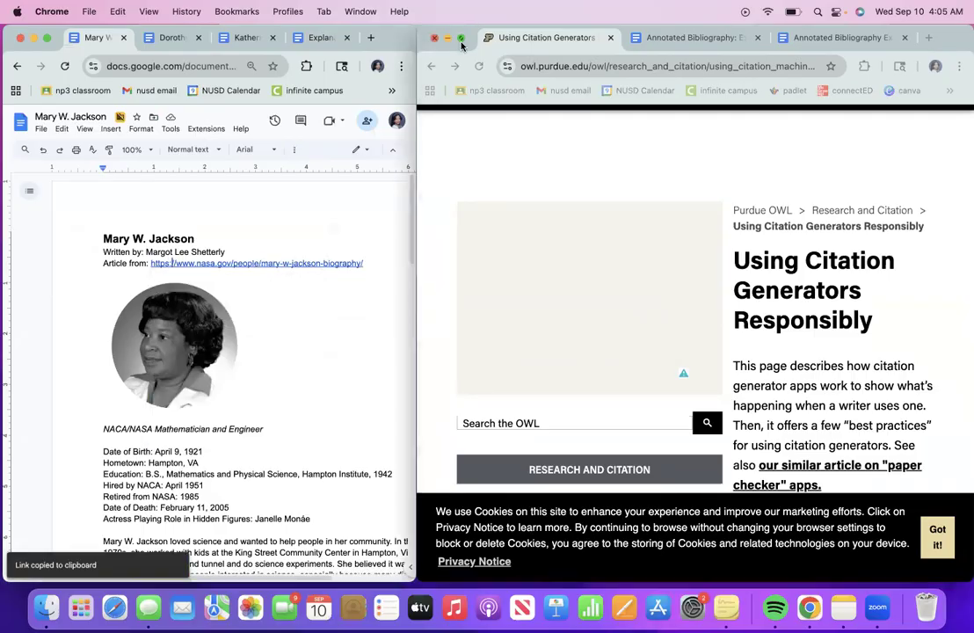
- Replace the citation generator's URL with the copied NASA biography link in full screen and start the citation
left_click(459, 39)
triple_click(606, 343)
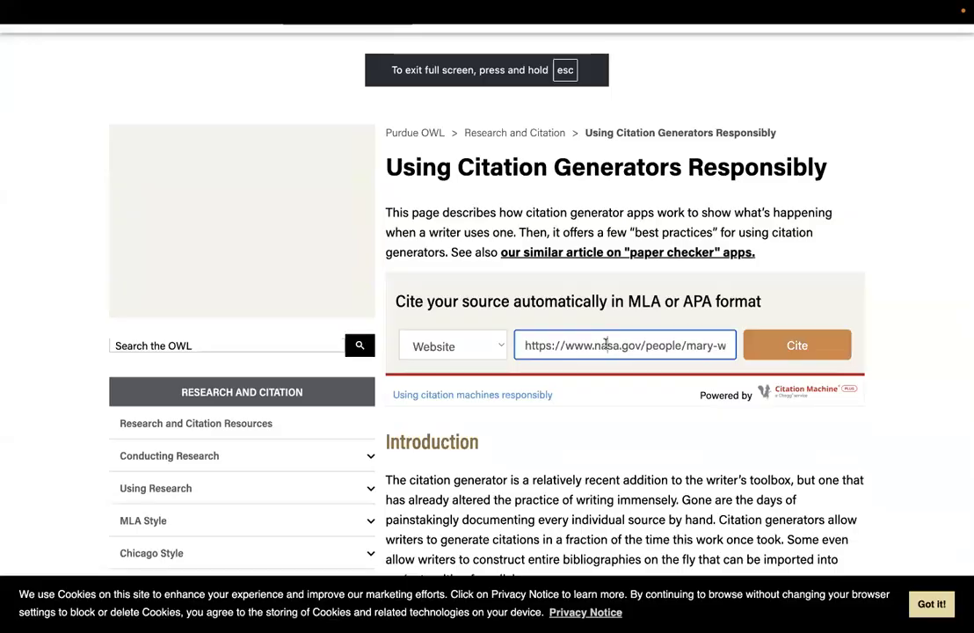
key("super+v")
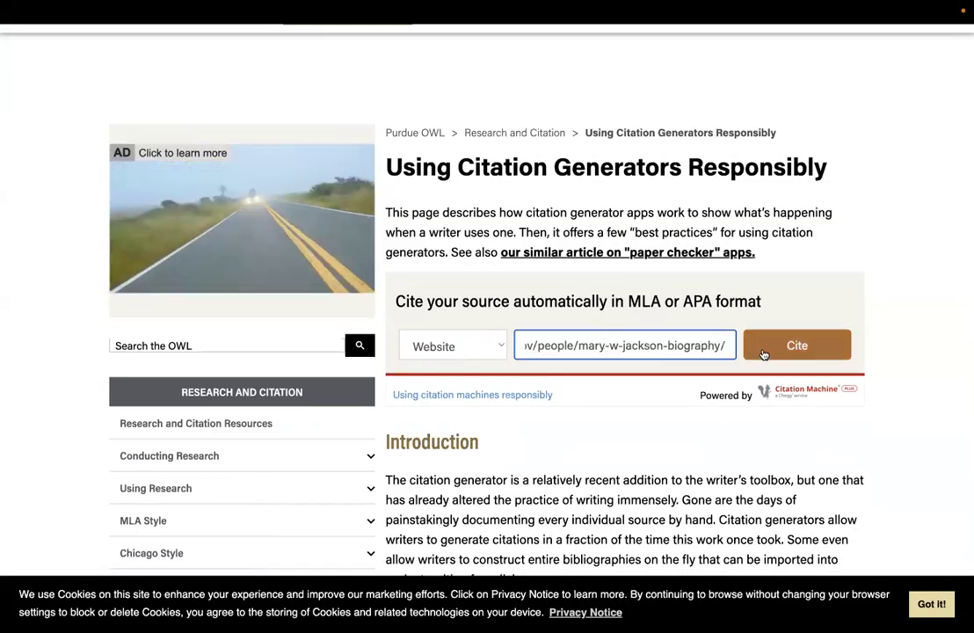
left_click(763, 352)
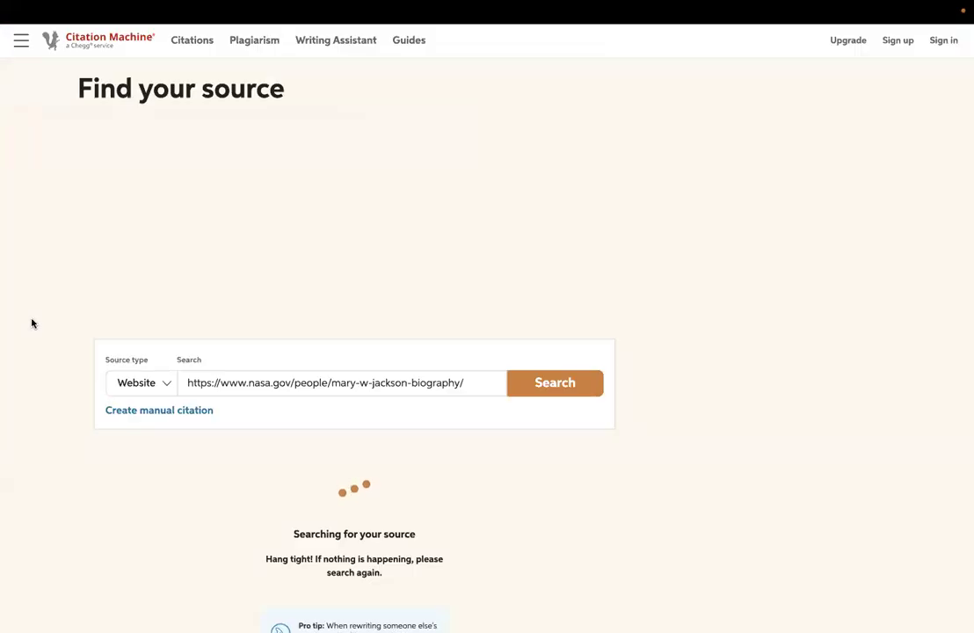
- Choose the Mary W. Jackson search result from nasa.gov as the source to cite
scroll(48, 332, "down", 2)
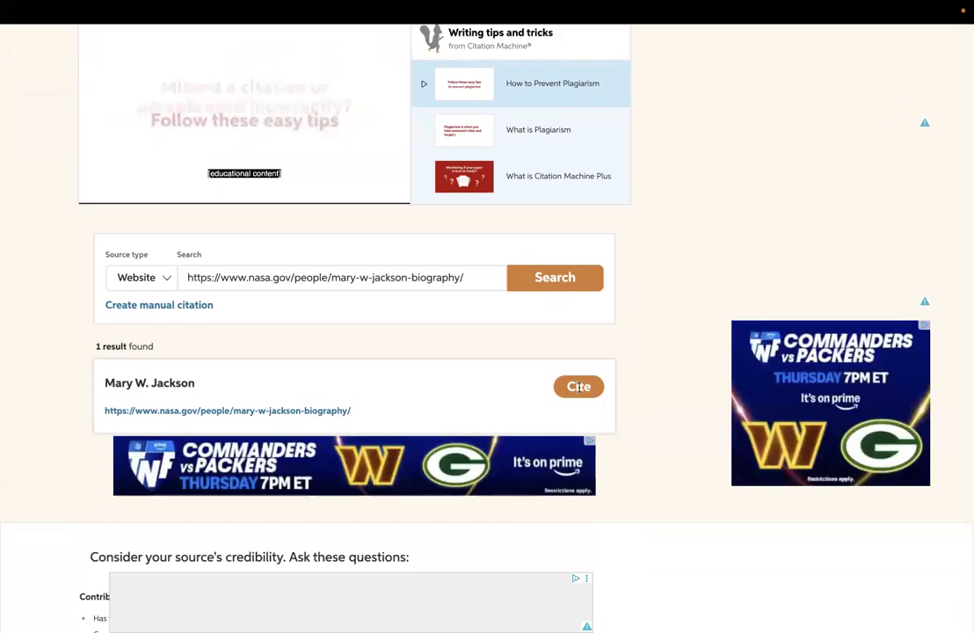
scroll(368, 406, "down", 1)
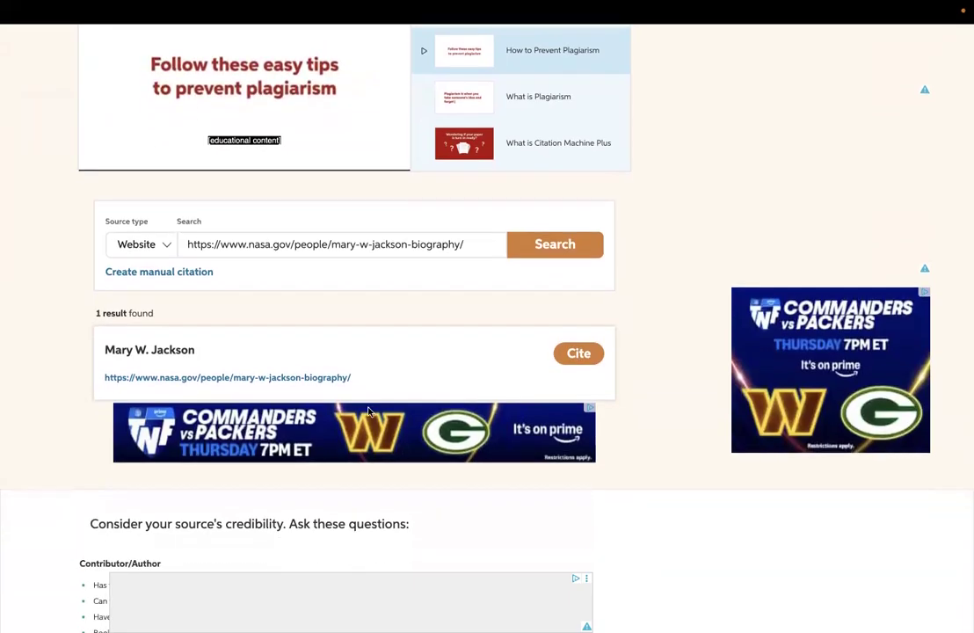
scroll(303, 455, "up", 2)
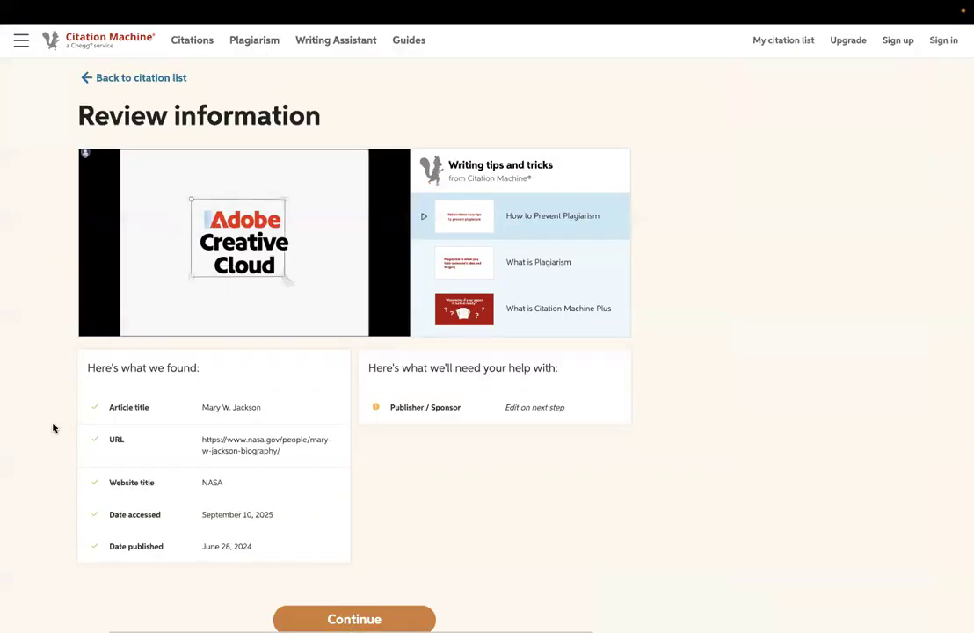
- Review the details found for the NASA article and continue to the form for finalizing the website details
scroll(53, 428, "down", 1)
scroll(53, 429, "down", 2)
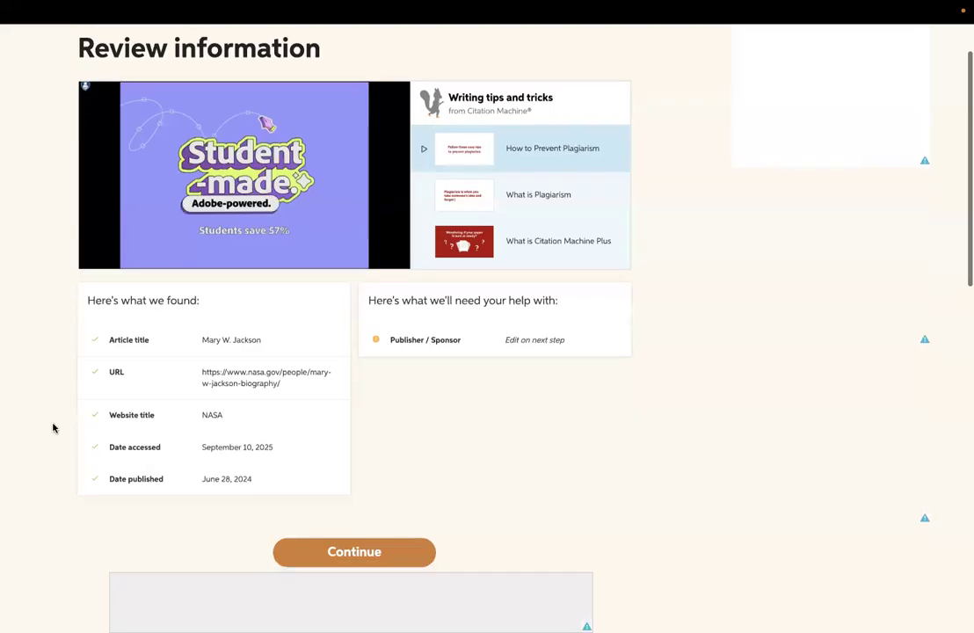
scroll(53, 429, "down", 1)
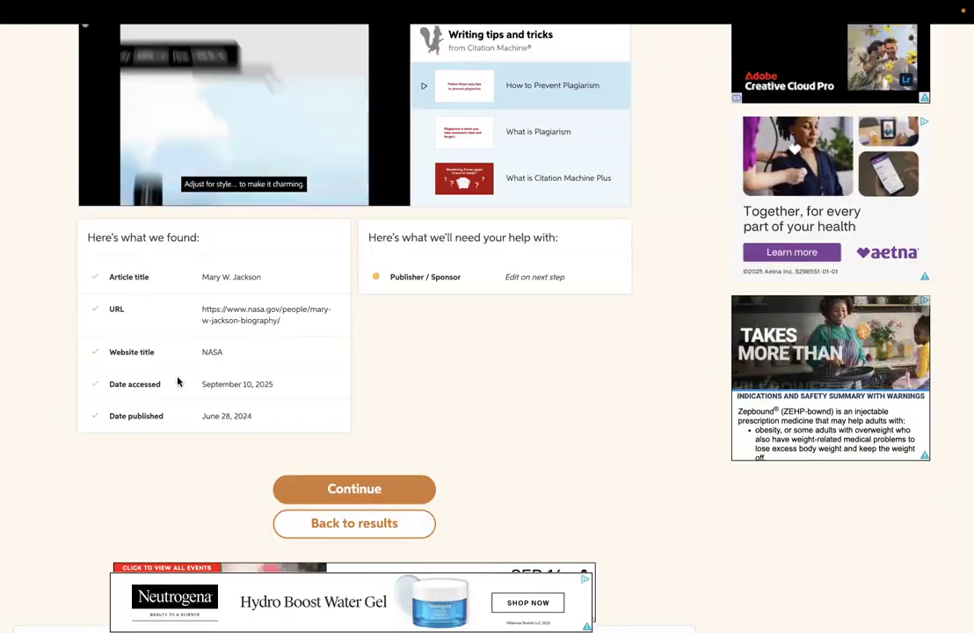
scroll(187, 385, "down", 1)
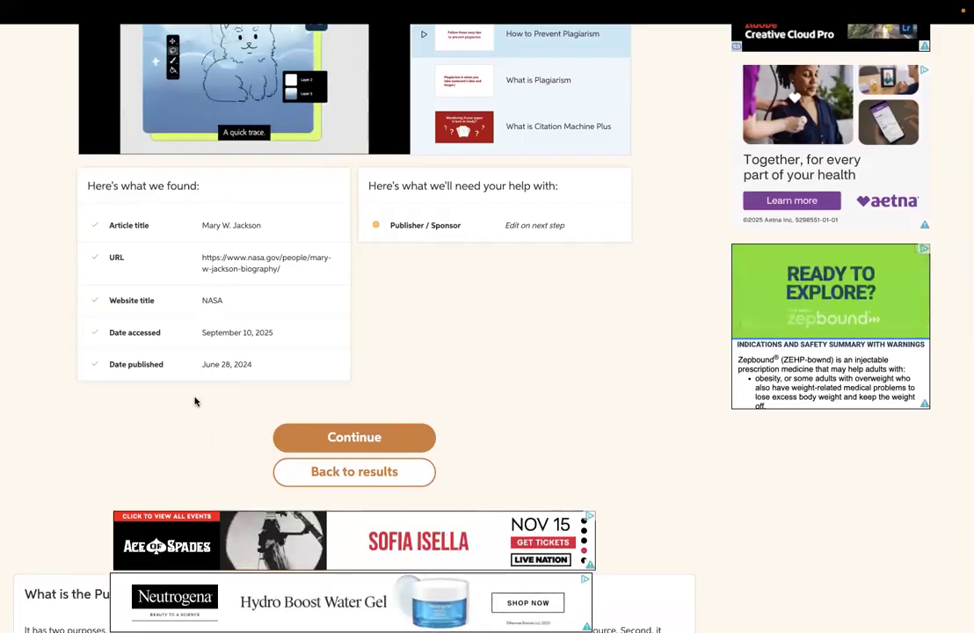
left_click(375, 438)
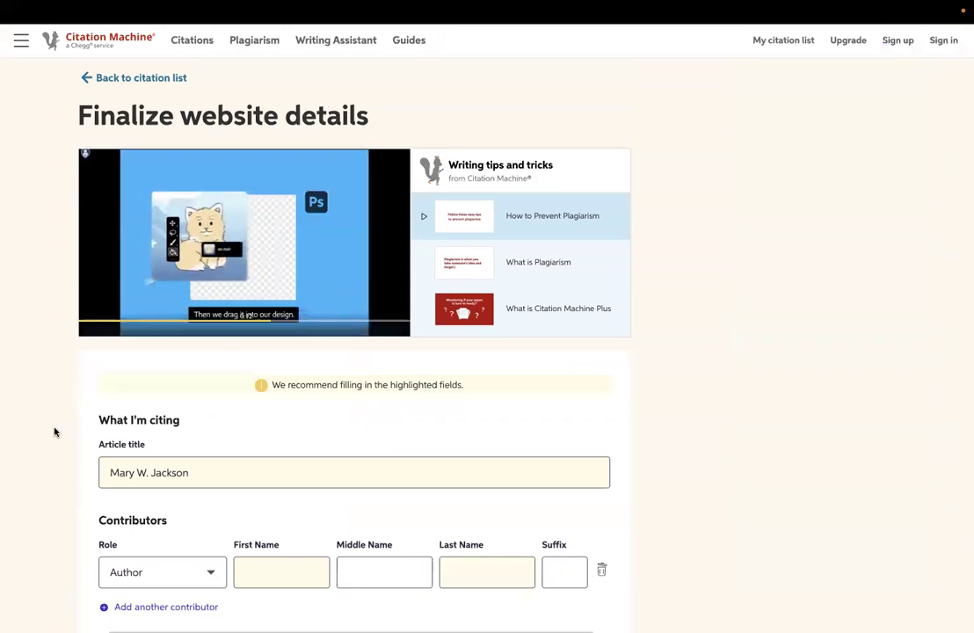
scroll(53, 436, "down", 2)
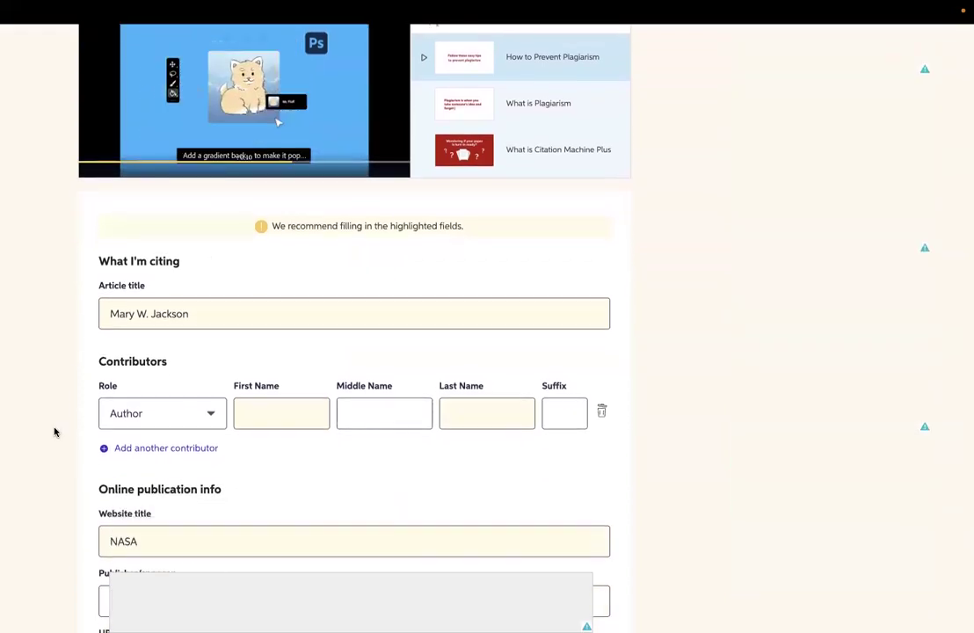
- Check the article title, contributor fields and prefilled publication details in the website citation form
scroll(54, 432, "down", 2)
scroll(53, 431, "down", 1)
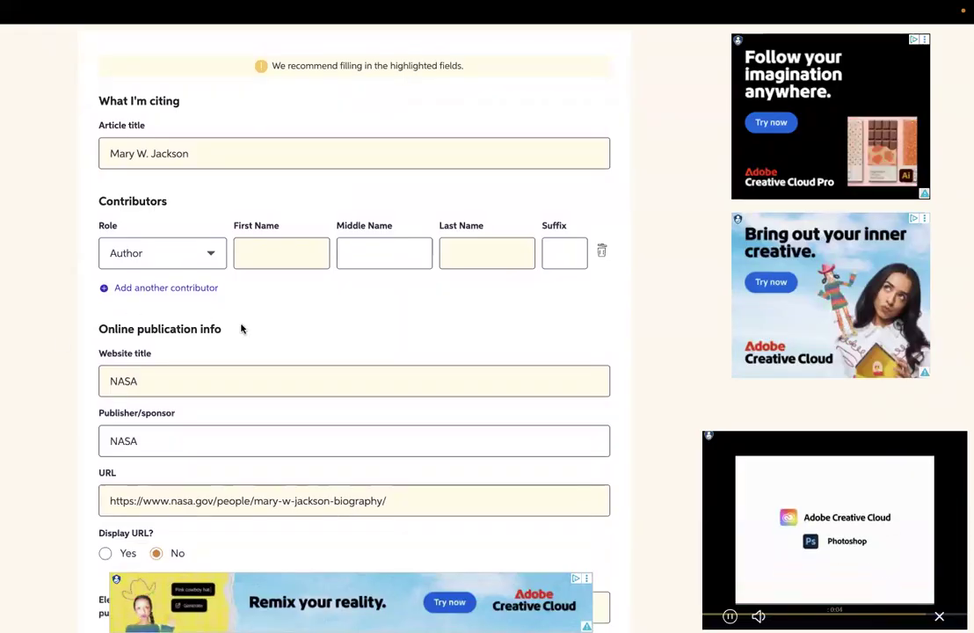
left_click(147, 153)
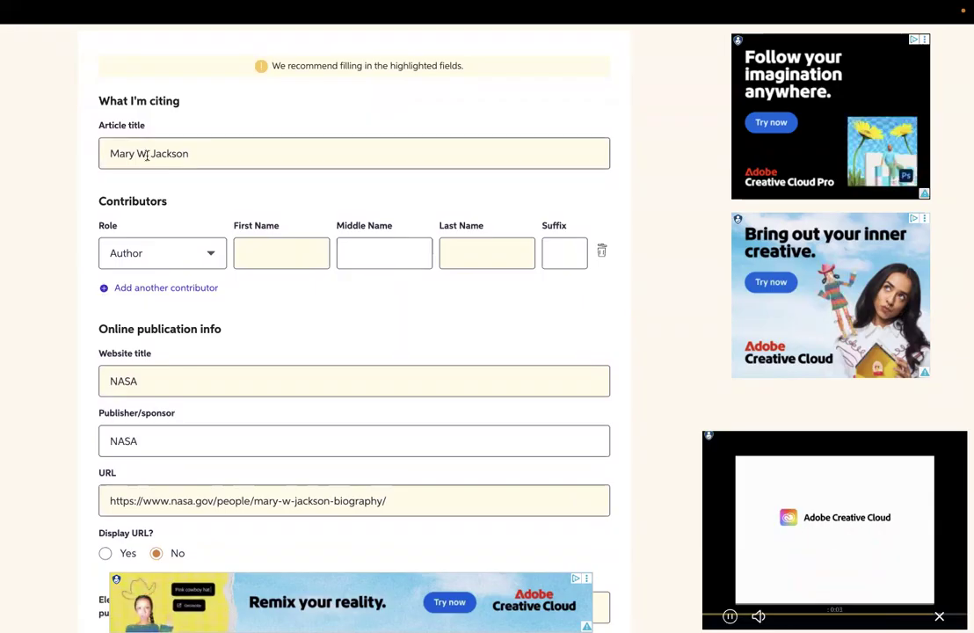
type(".")
scroll(68, 279, "down", 1)
scroll(67, 279, "down", 1)
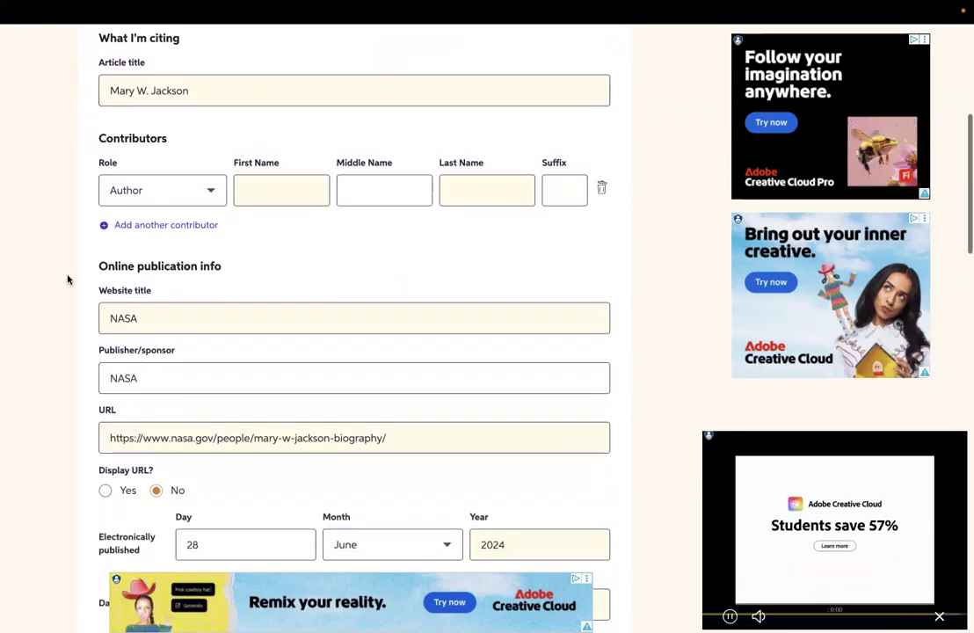
mouse_move(33, 9)
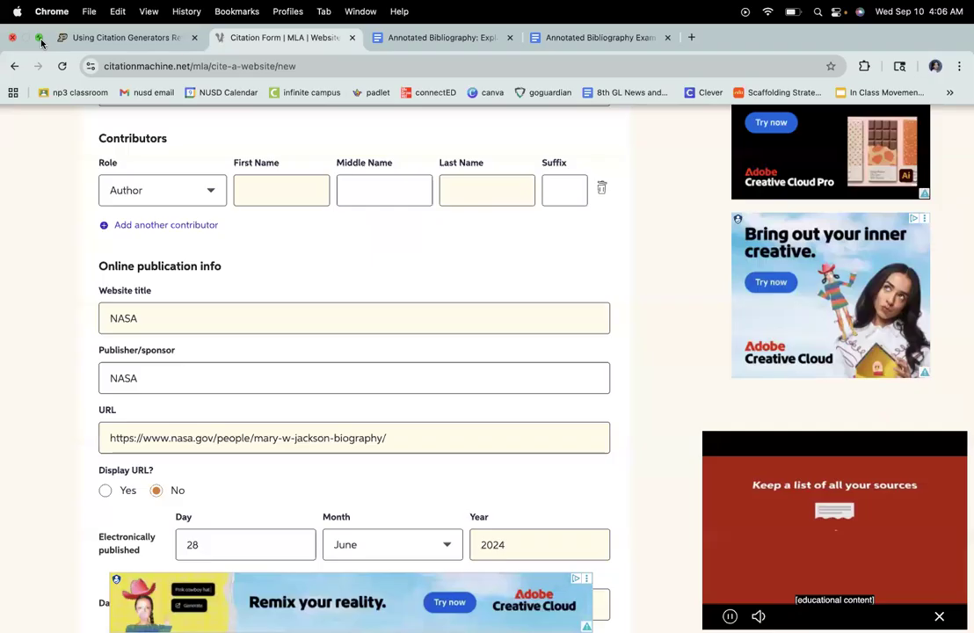
mouse_move(41, 41)
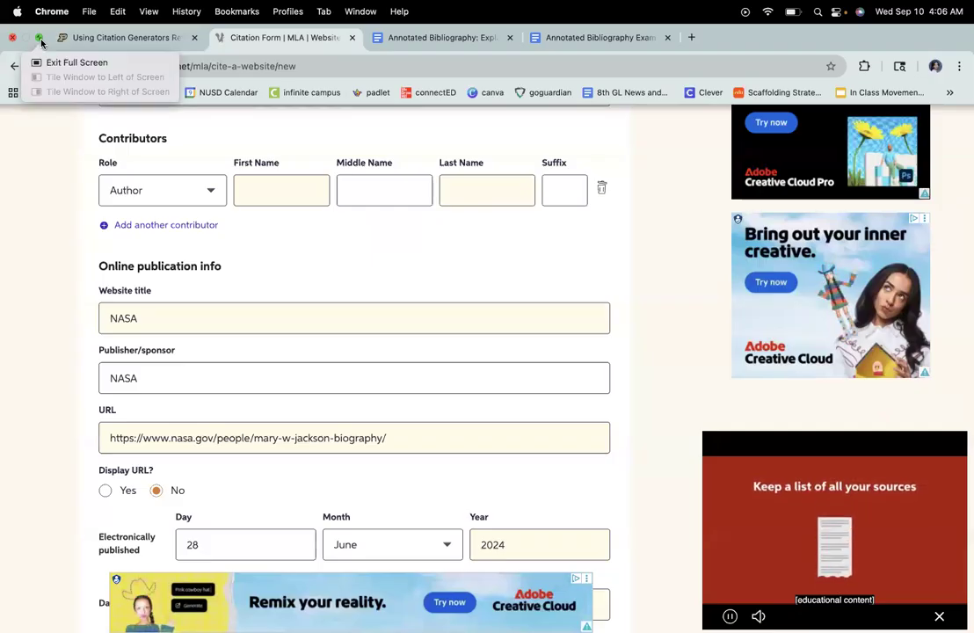
- Enter the article's author in the contributor fields as first name Margot, middle name Lee and last name Shetterly
left_click(268, 186)
type("Morgot")
key("BackSpace")
key("BackSpace")
key("BackSpace")
key("BackSpace")
key("BackSpace")
type("argot")
left_click(387, 192)
type("Lee")
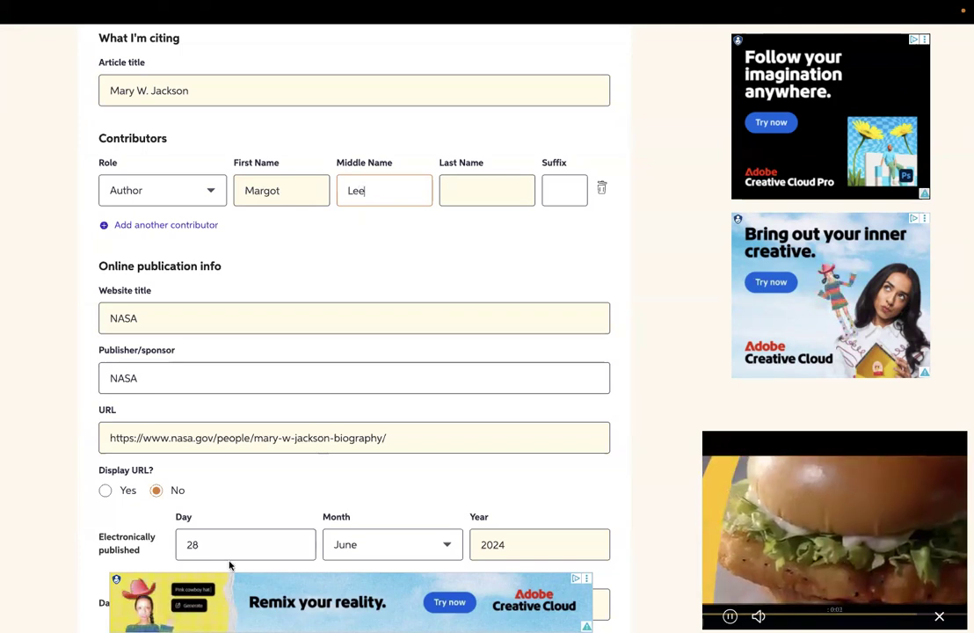
left_click(467, 192)
type("Sh")
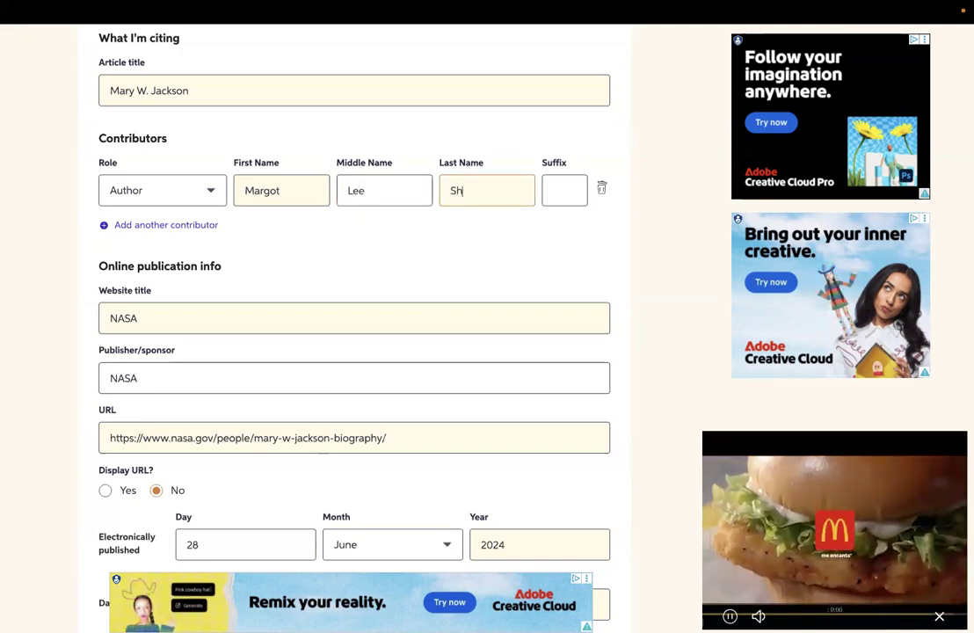
type("etterly")
- Check the publisher, URL and date details, complete the citation, and choose the free sponsored message to continue
left_click(225, 321)
scroll(225, 321, "down", 1)
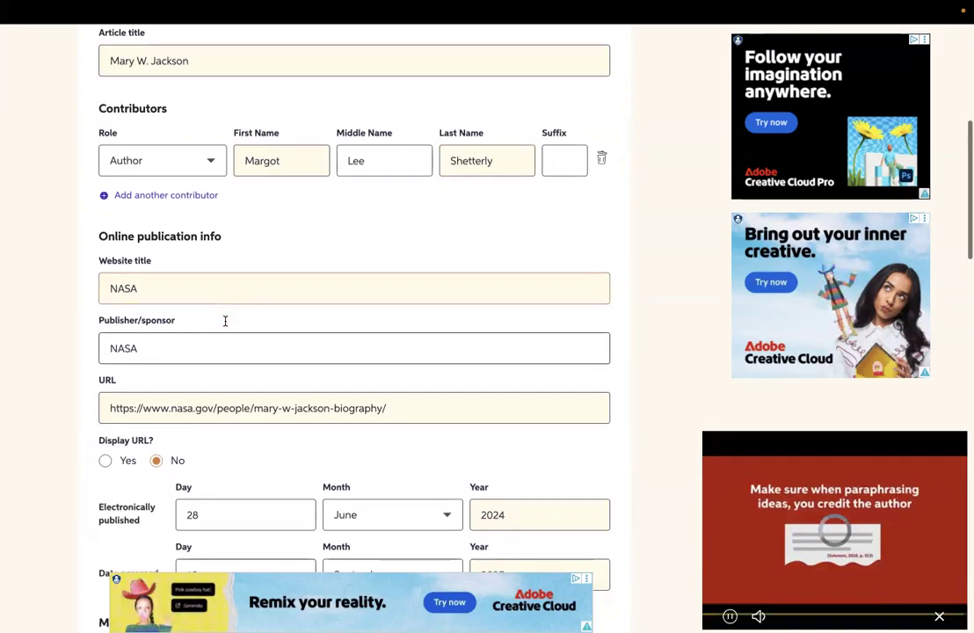
scroll(157, 276, "down", 1)
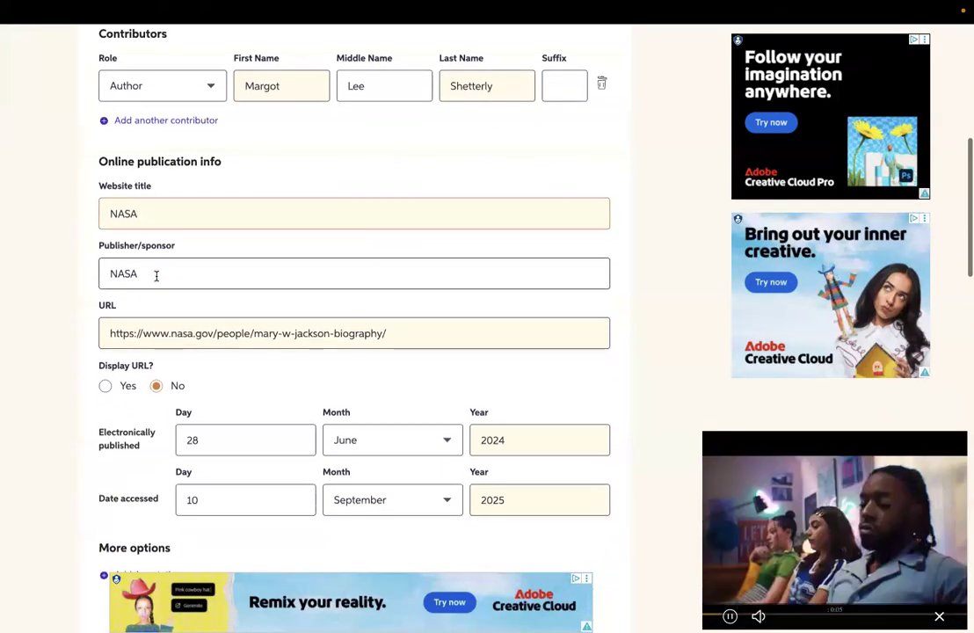
scroll(157, 276, "down", 2)
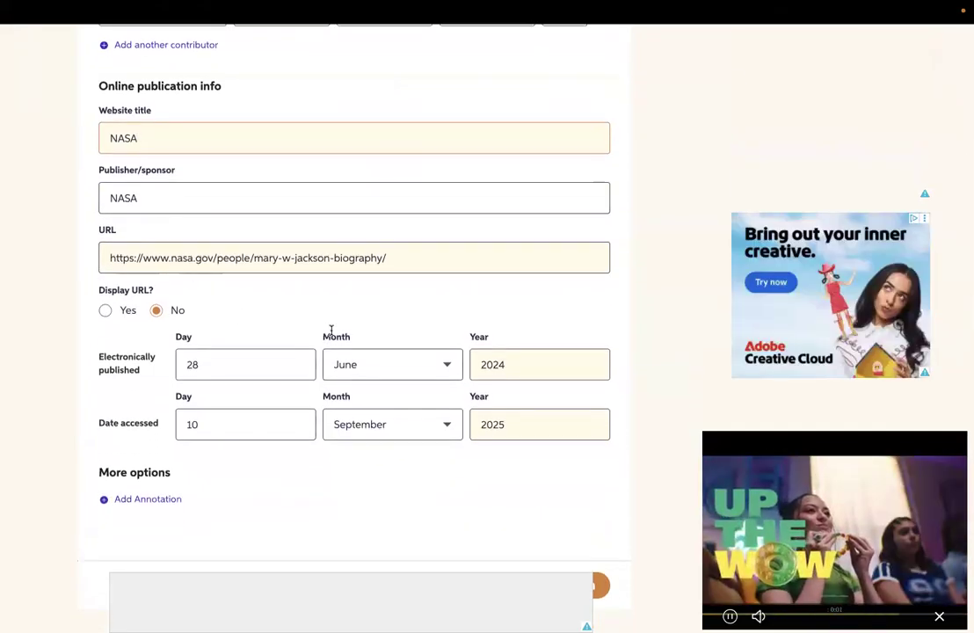
scroll(332, 336, "down", 2)
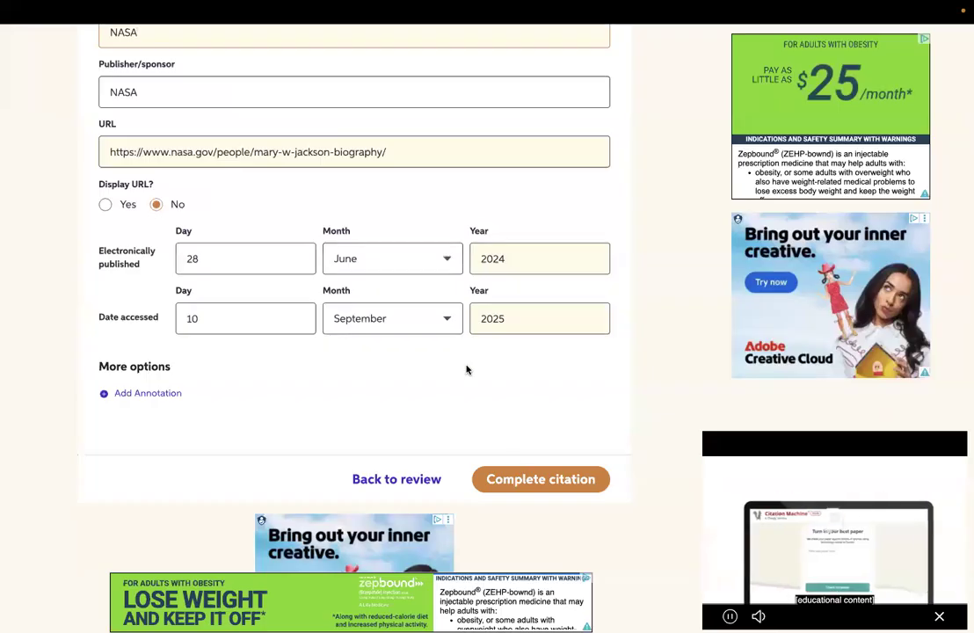
left_click(523, 480)
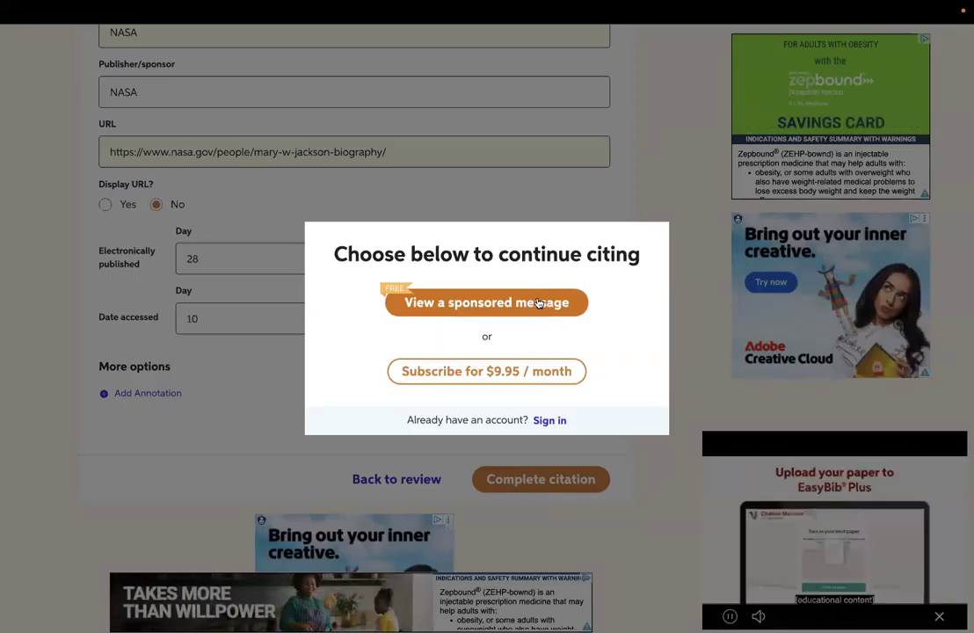
left_click(539, 304)
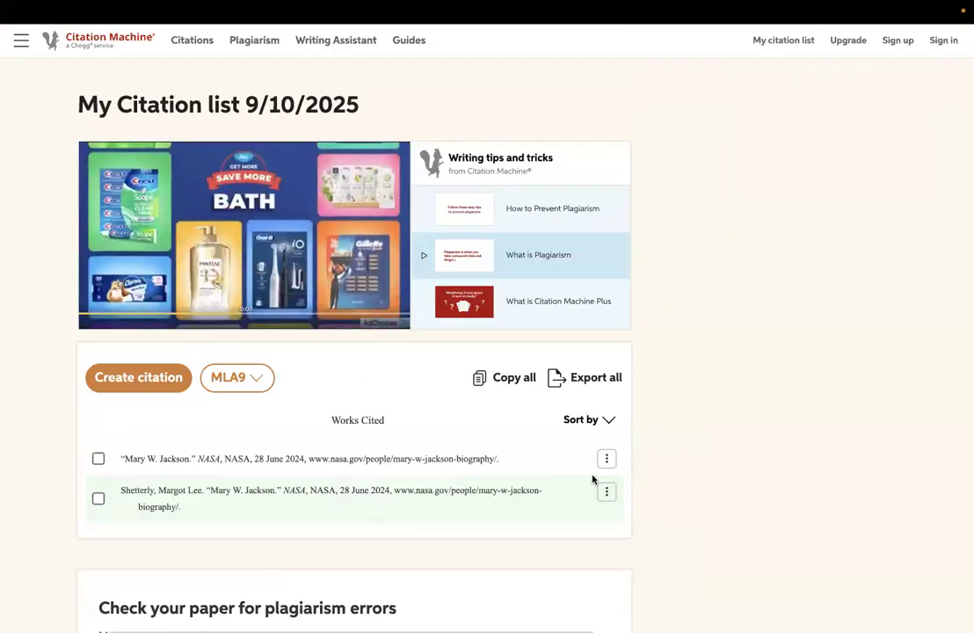
- Copy the Mary W. Jackson citation that includes the author's name from the Works Cited list
scroll(592, 479, "down", 3)
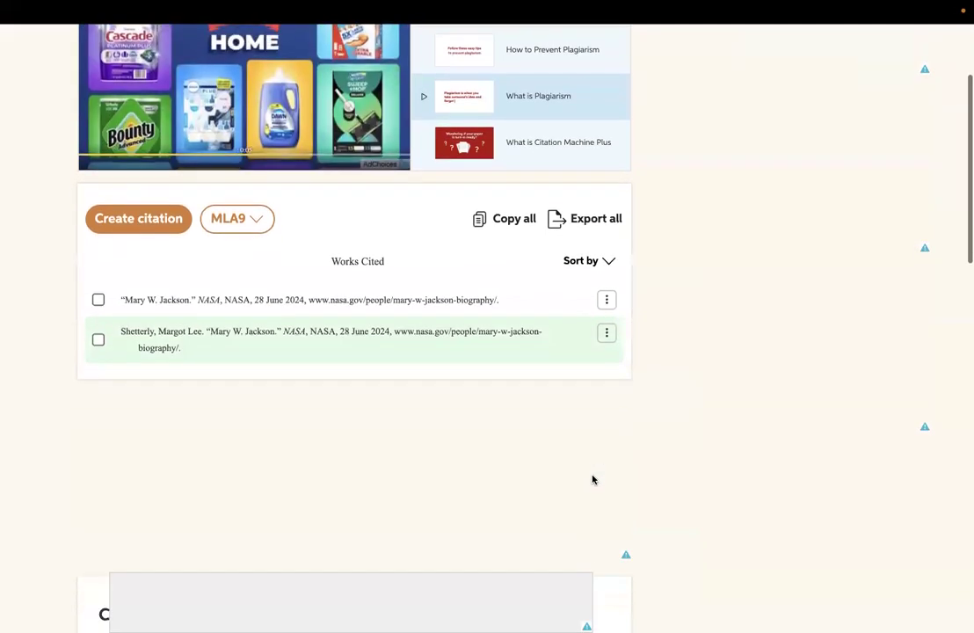
mouse_move(149, 354)
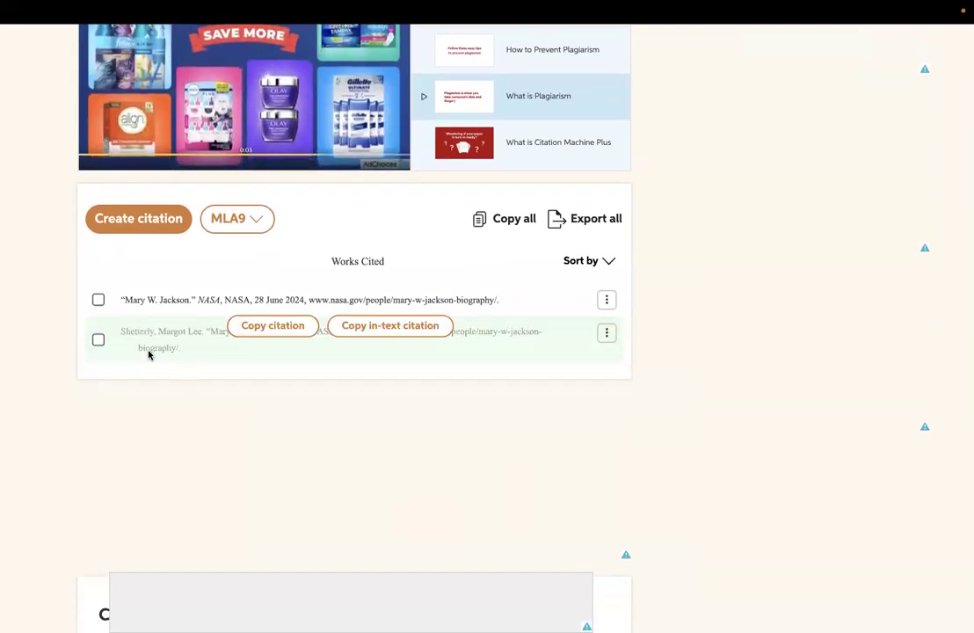
left_click(264, 327)
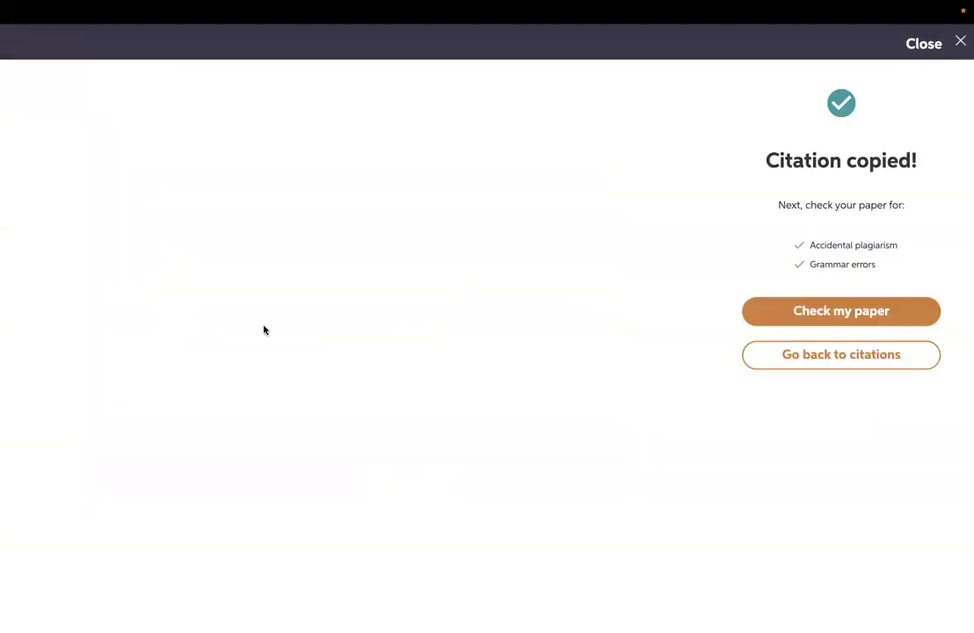
- Paste the citation below the credibility explanation in the Annotated Bibliography: Explanatory Text SA document and remove its indent
mouse_move(305, 4)
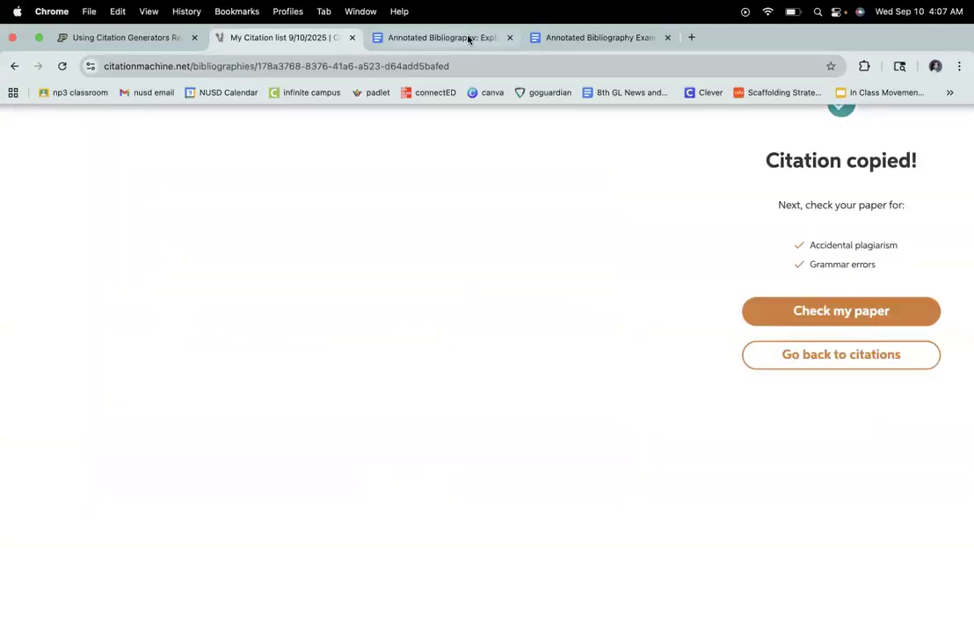
left_click(470, 39)
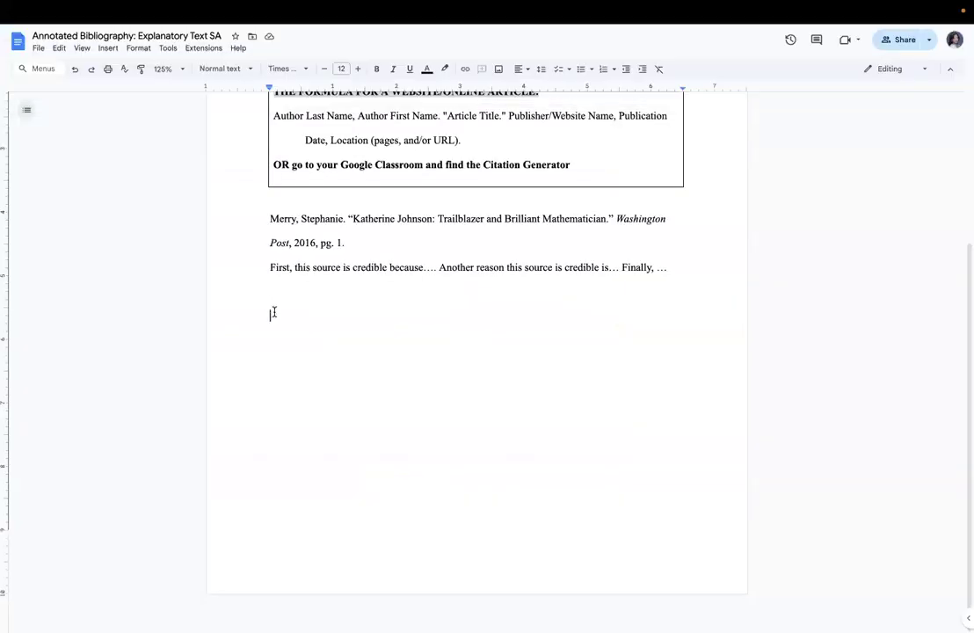
type("Shetterly, Margot Lee. \"Mary W. Jackson.\" NASA, NASA, 28 June 2024, www.nasa.gov/people/mary-w-jackson-biography/.")
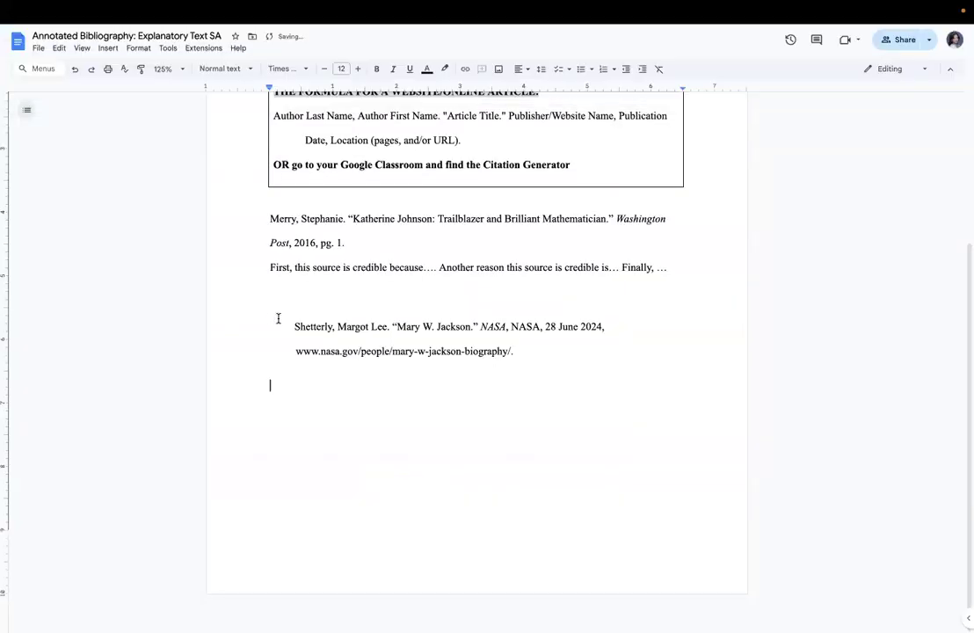
key("BackSpace")
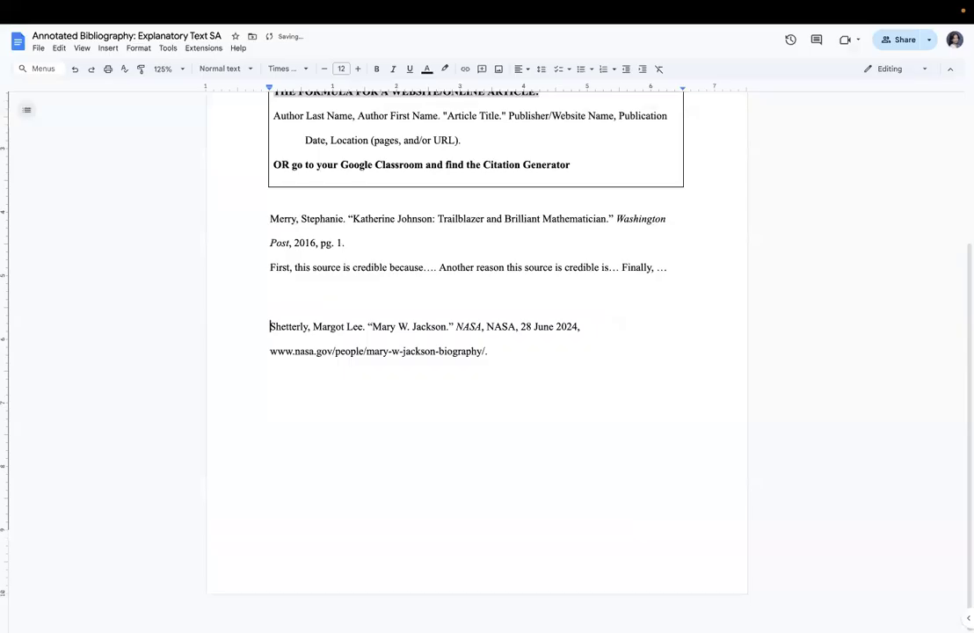
- Delete the blank line between the credibility explanation and the NASA citation
scroll(450, 355, "up", 2)
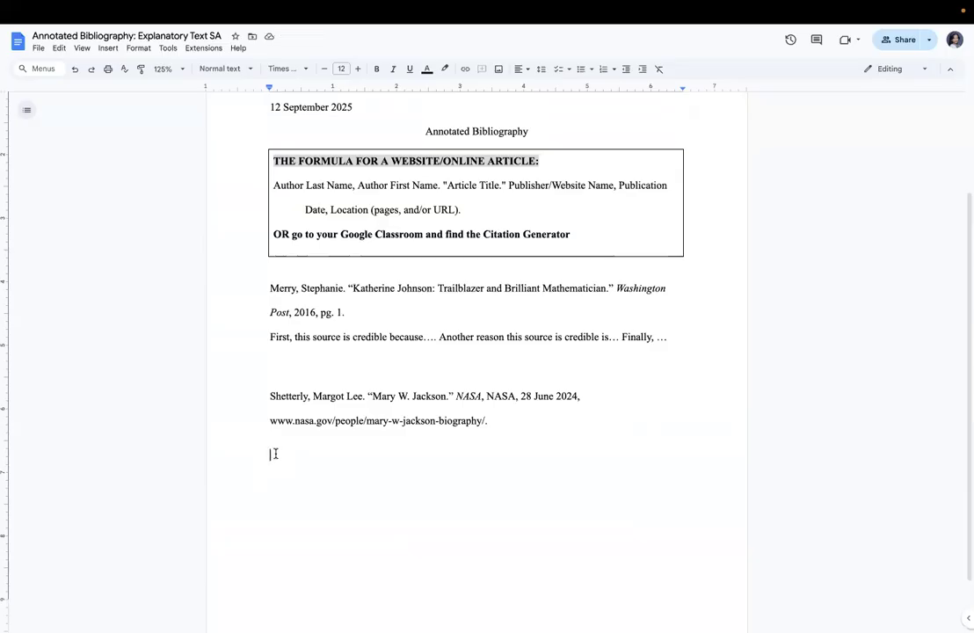
scroll(275, 454, "down", 2)
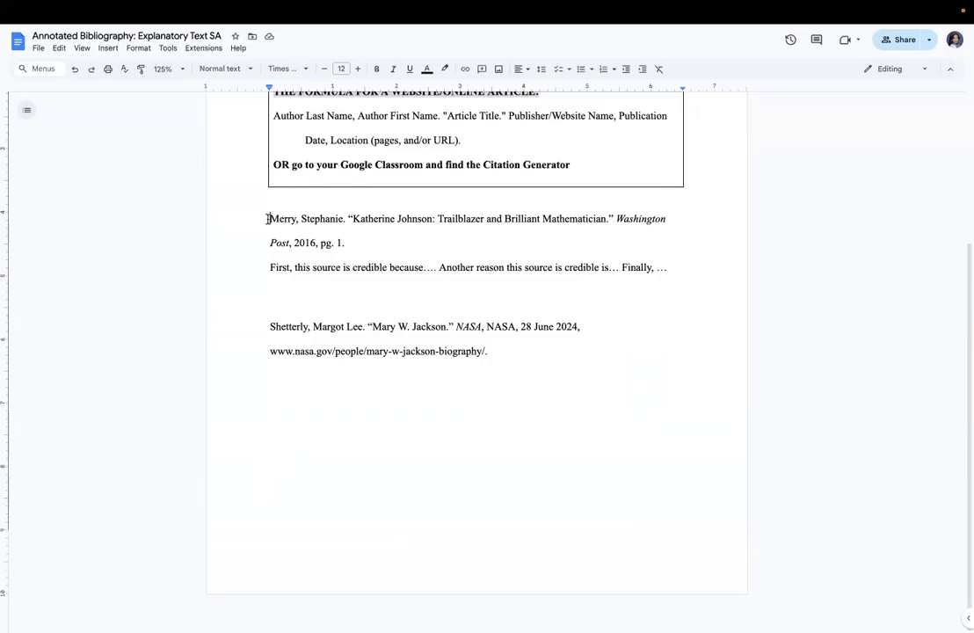
left_click_drag(268, 219, 358, 250)
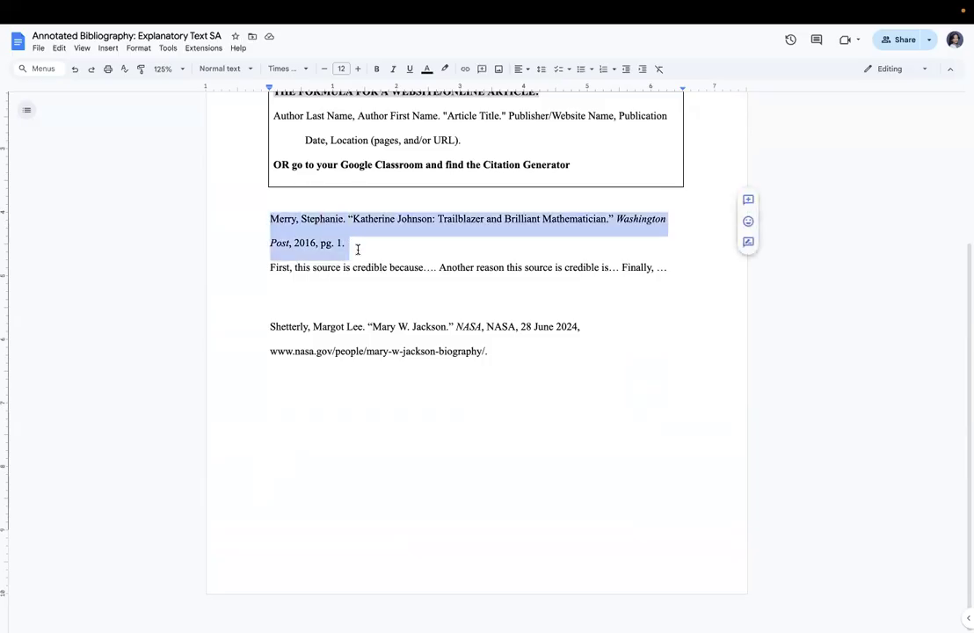
left_click(264, 269)
double_click(273, 304)
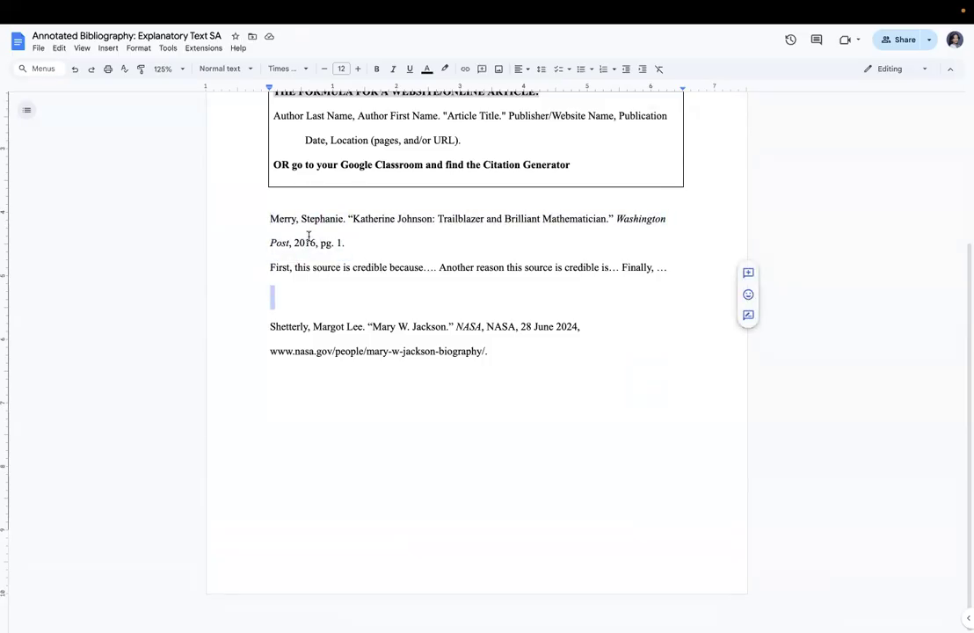
key("BackSpace")
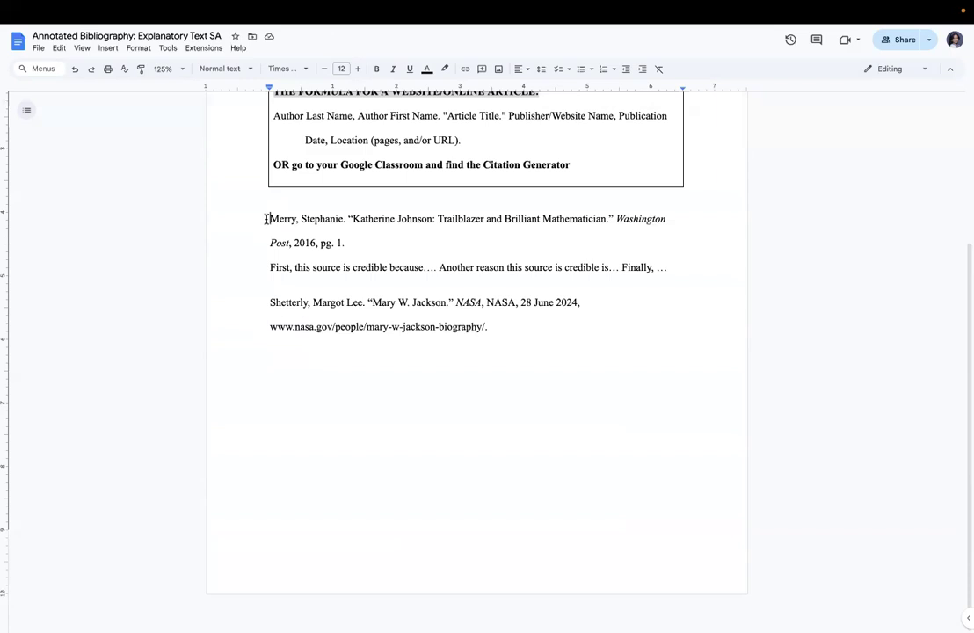
- Give the Washington Post citation a 0.5-inch hanging indent, with its first line at the left margin
left_click_drag(274, 220, 353, 240)
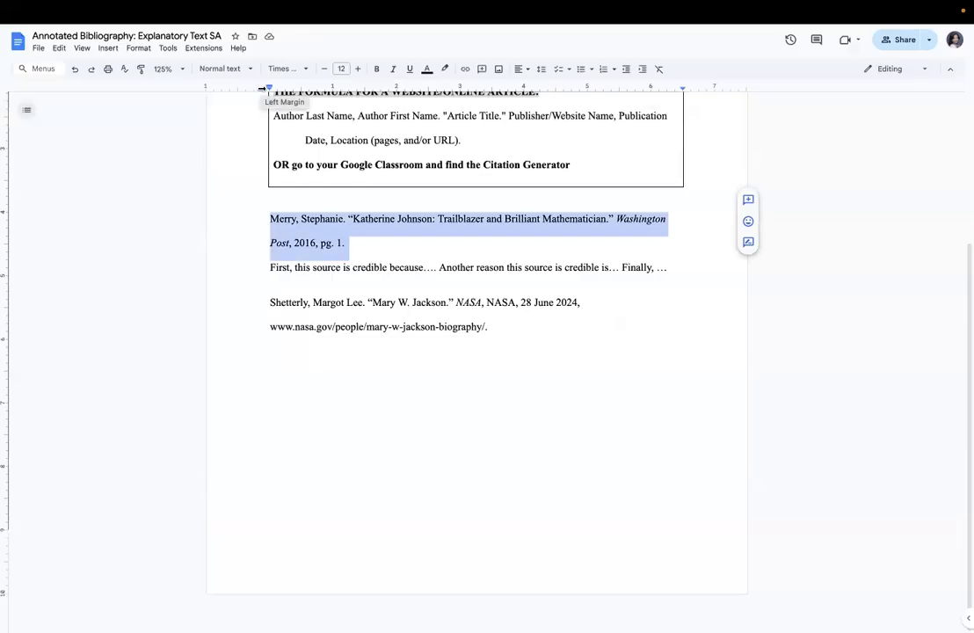
left_click_drag(269, 91, 301, 98)
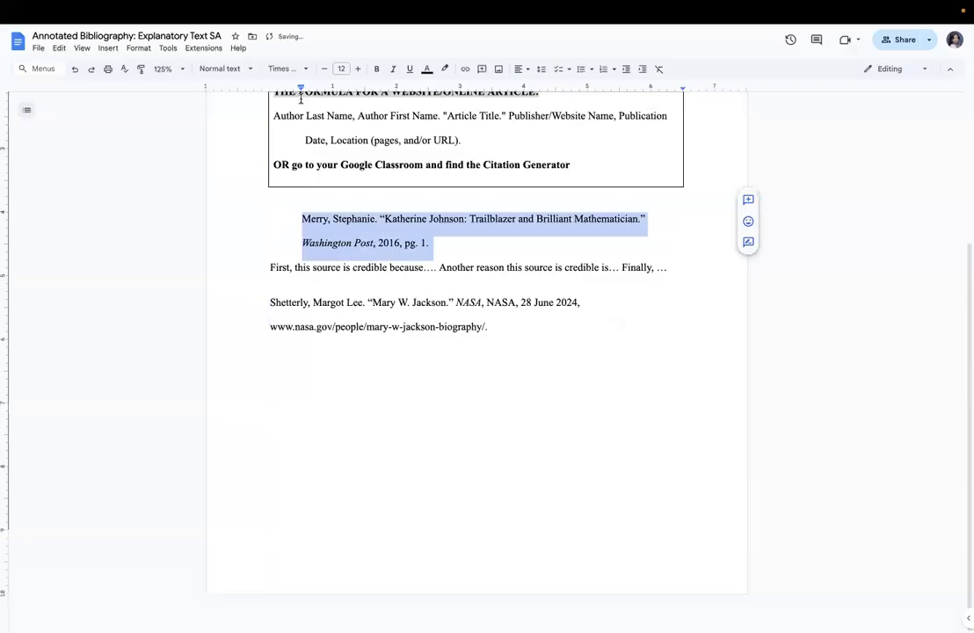
left_click_drag(302, 88, 268, 92)
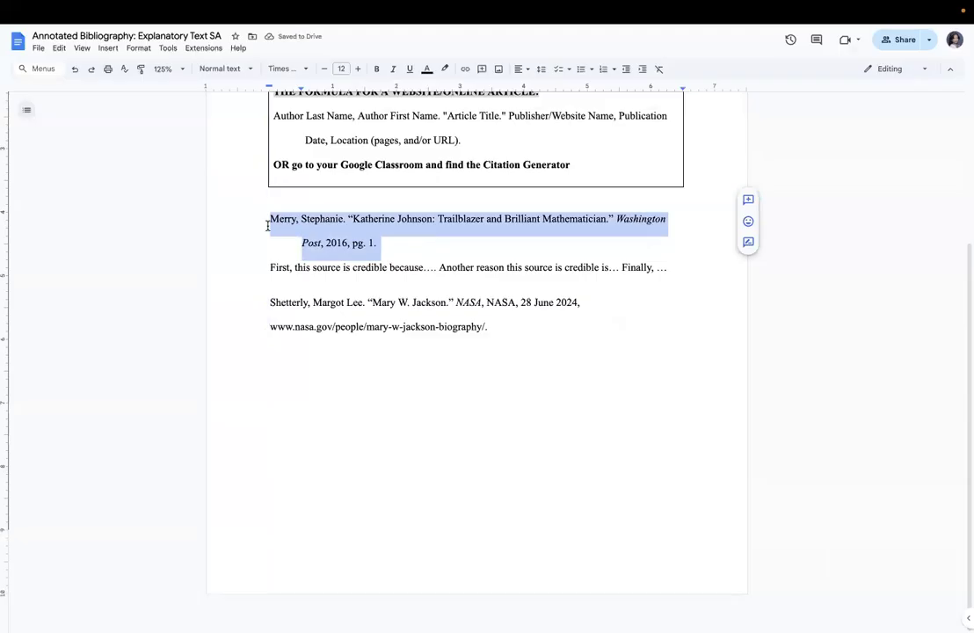
- Apply a 0.5-inch hanging indent to the NASA citation for Mary W. Jackson
left_click(261, 297)
left_click_drag(259, 300, 512, 351)
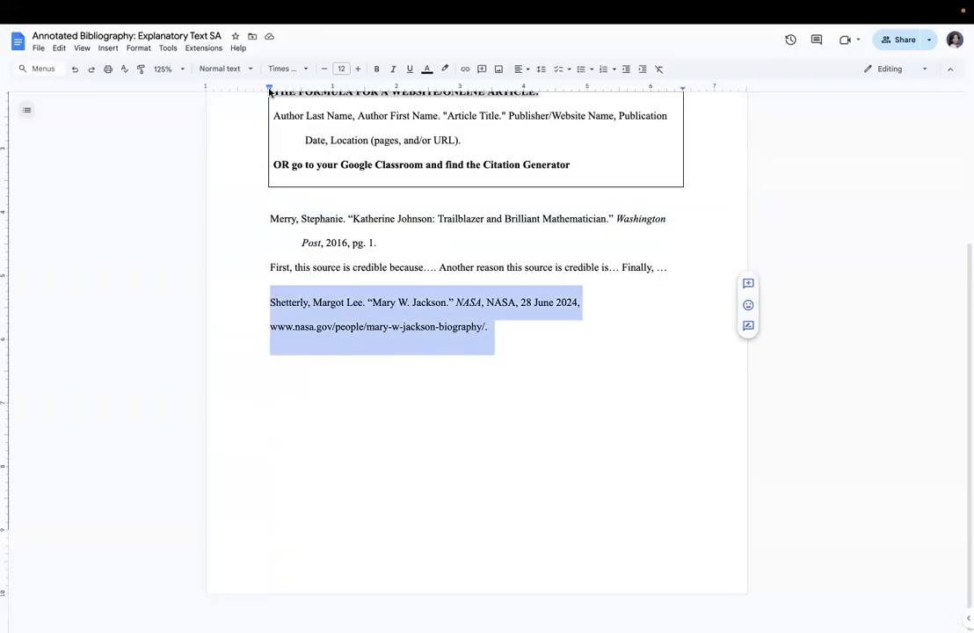
mouse_move(268, 92)
left_mouse_down()
mouse_move(300, 97)
mouse_move(299, 87)
mouse_move(269, 92)
left_mouse_up()
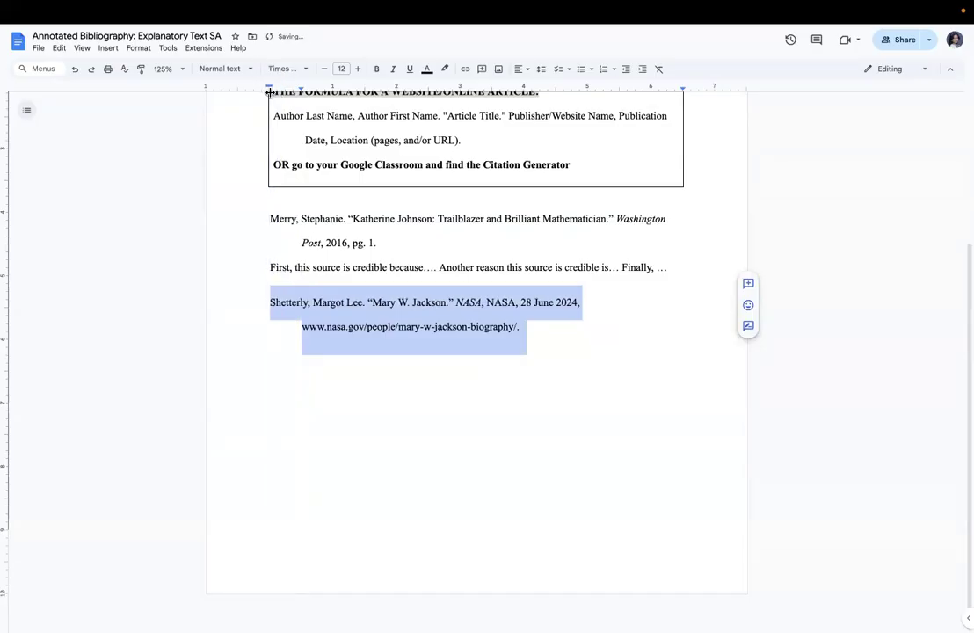
left_click(332, 355)
scroll(332, 356, "up", 4)
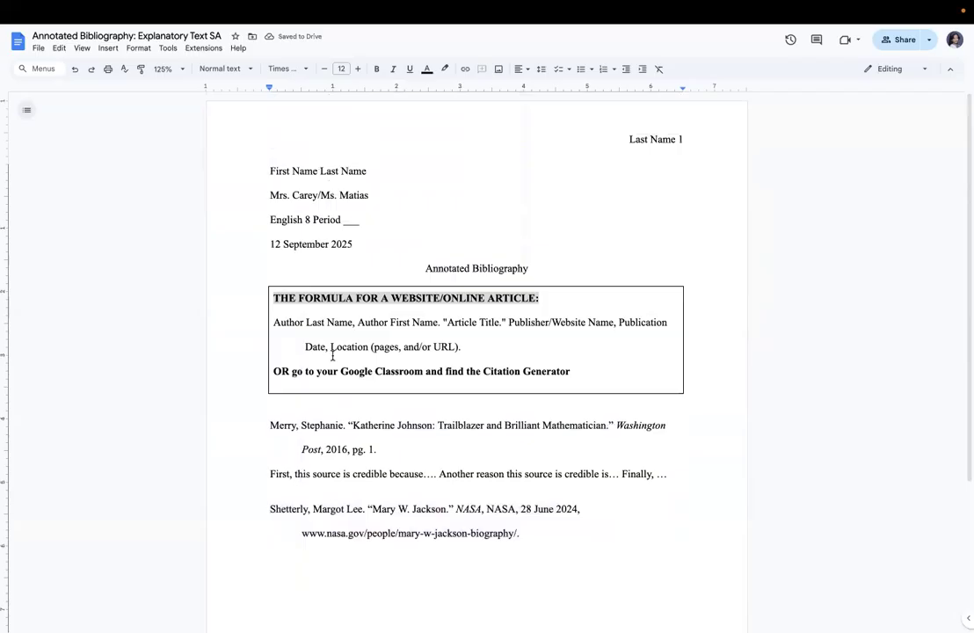